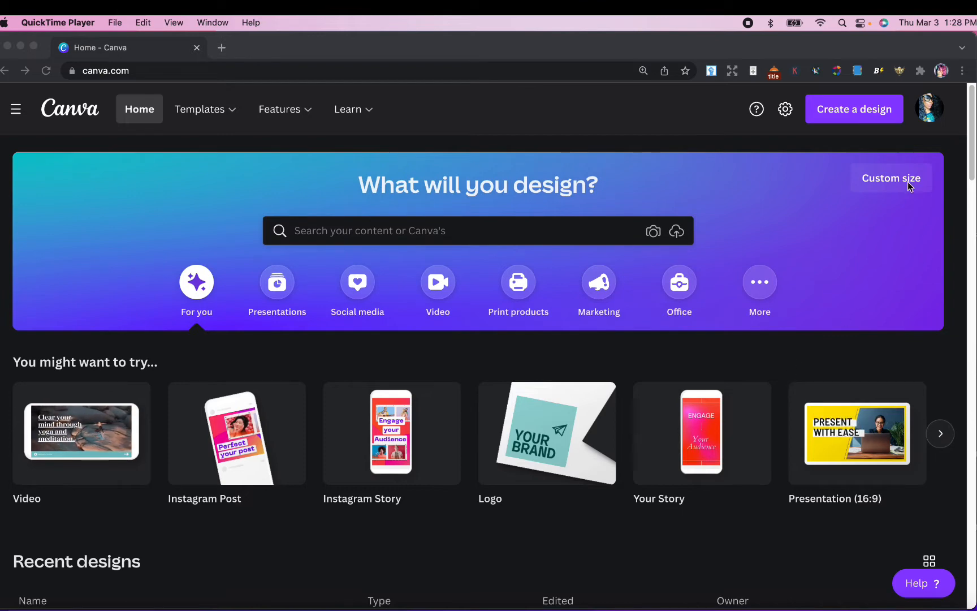
Create a new blank design using the Letter format, 8.5 × 11 in.
click(868, 114)
click(868, 114)
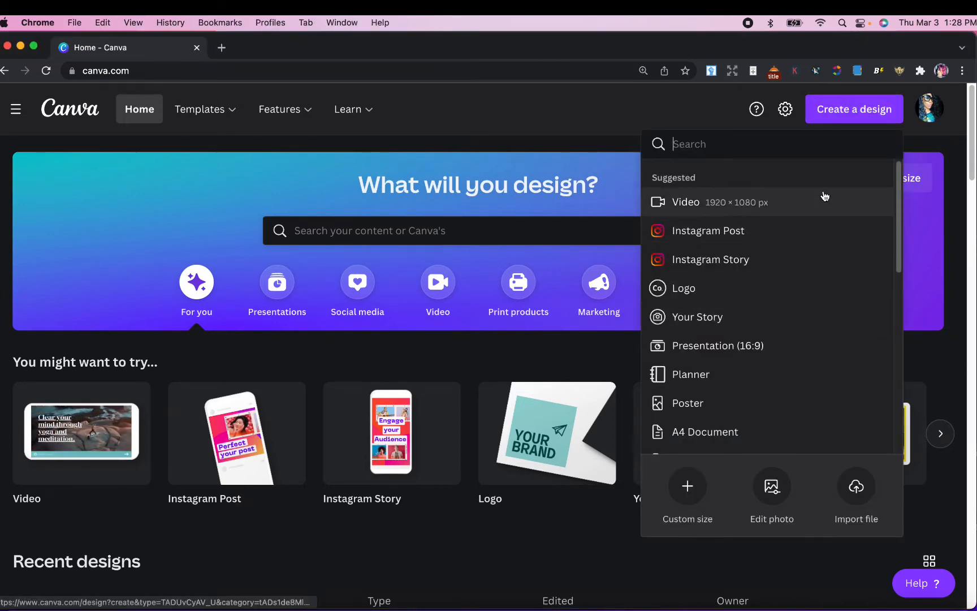
text(letter)
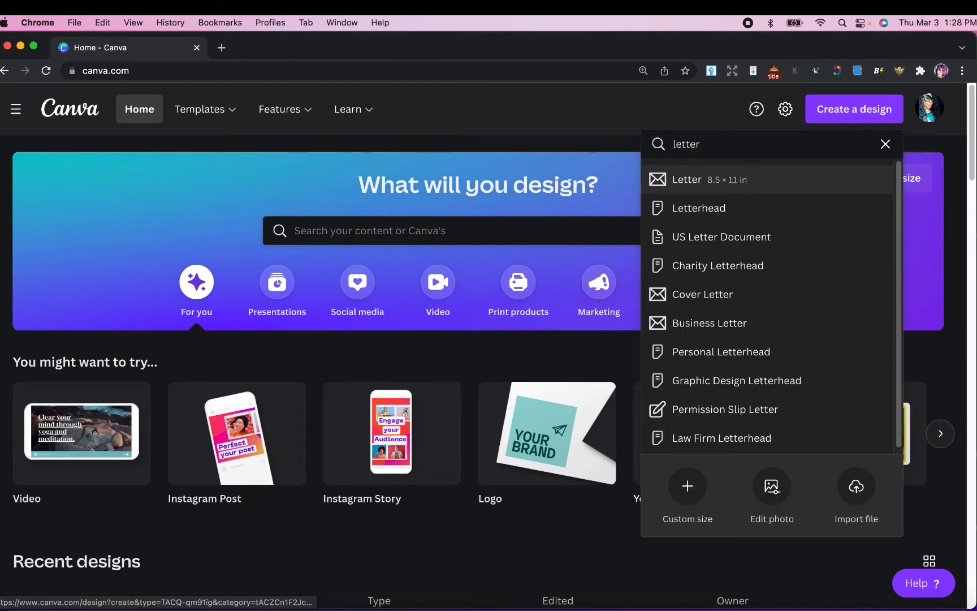
click(779, 185)
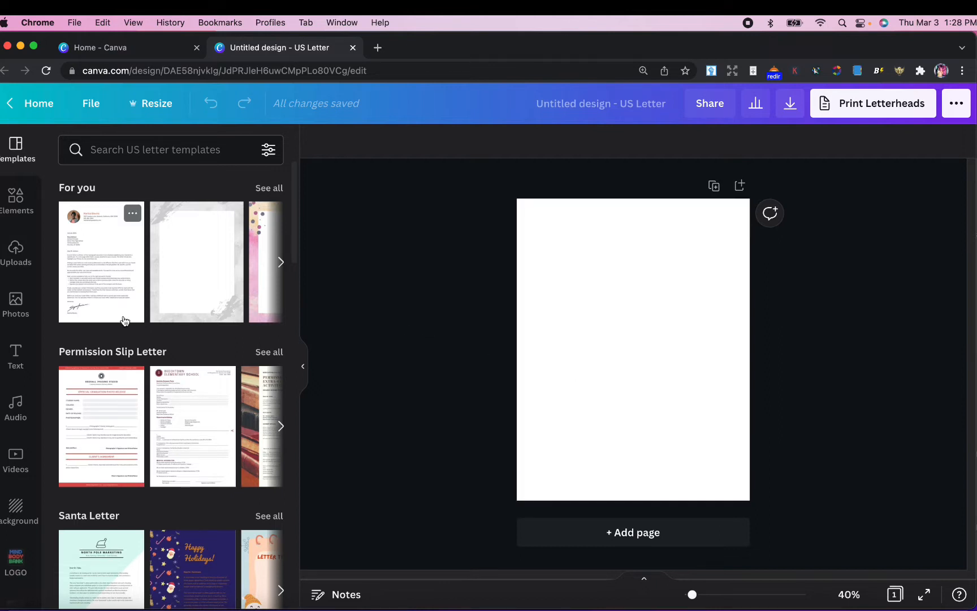
Search the photo library for burgundy.
click(23, 316)
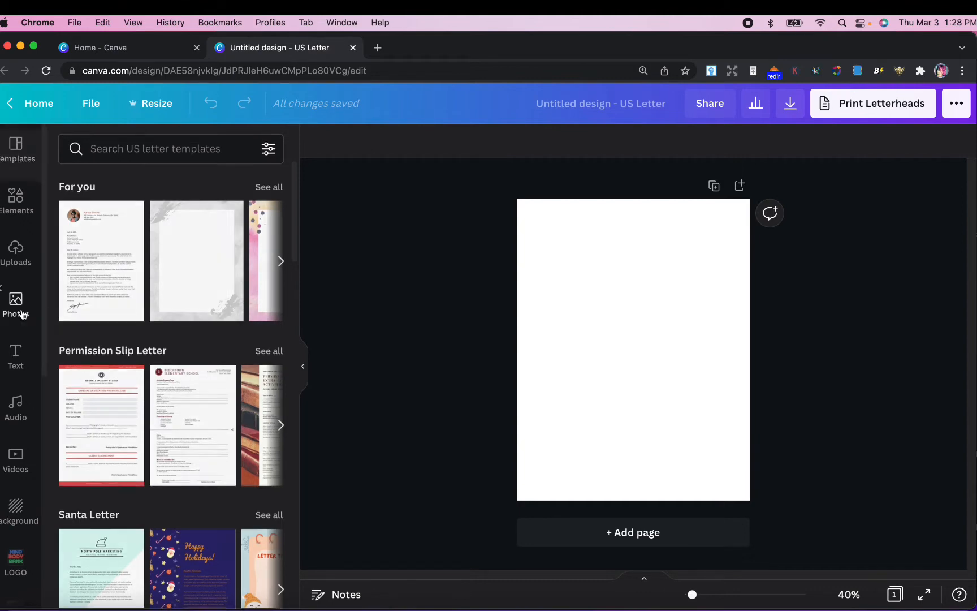
click(134, 149)
text(bu)
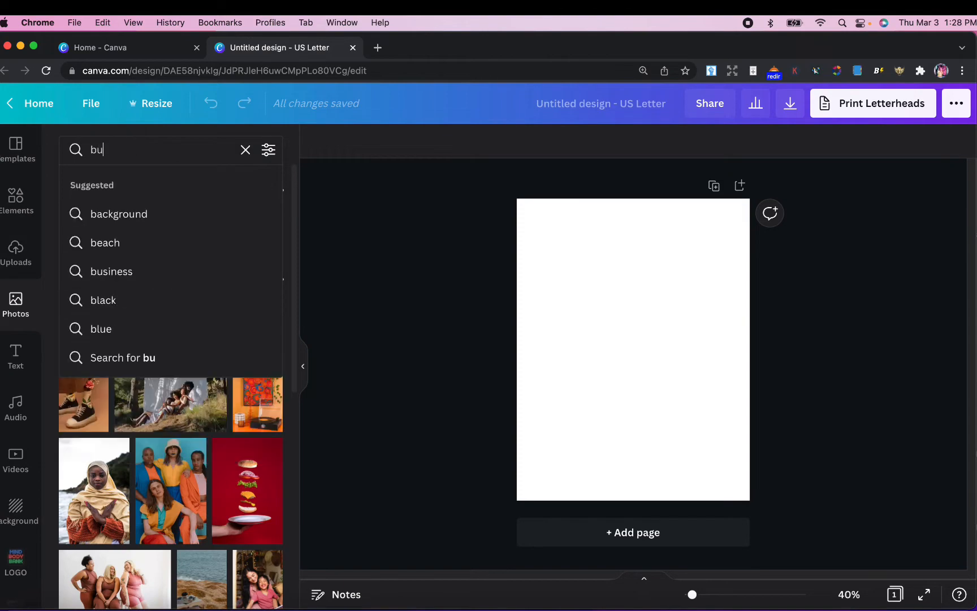
text(rgundy)
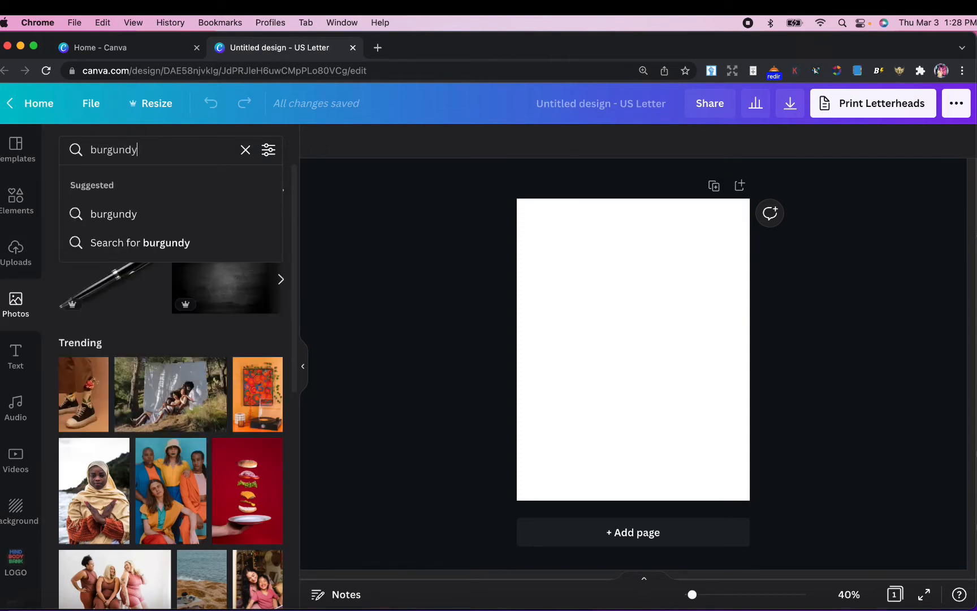
key(Return)
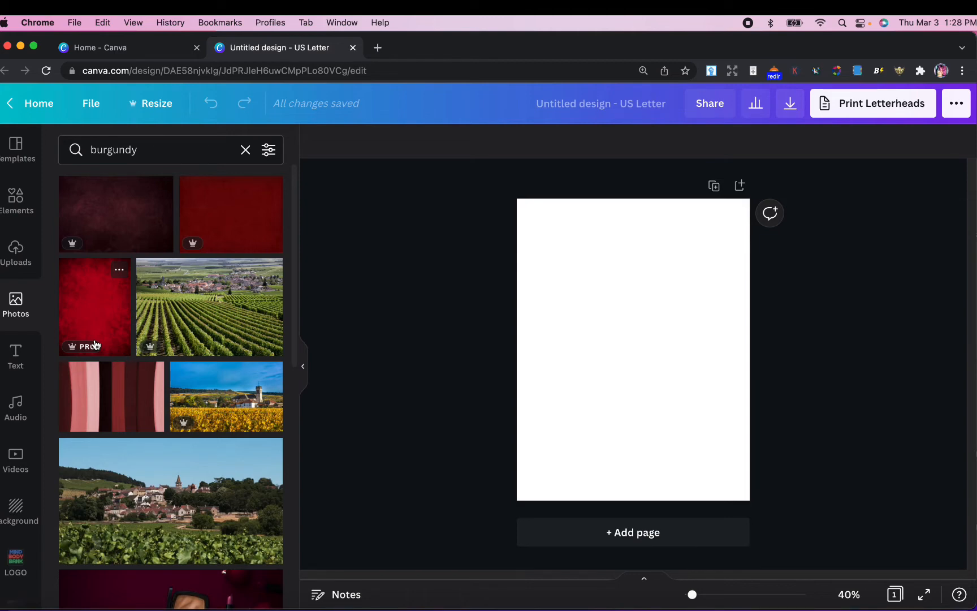
Add the bright red portrait texture with dark edges to the page and set it as the background.
click(207, 213)
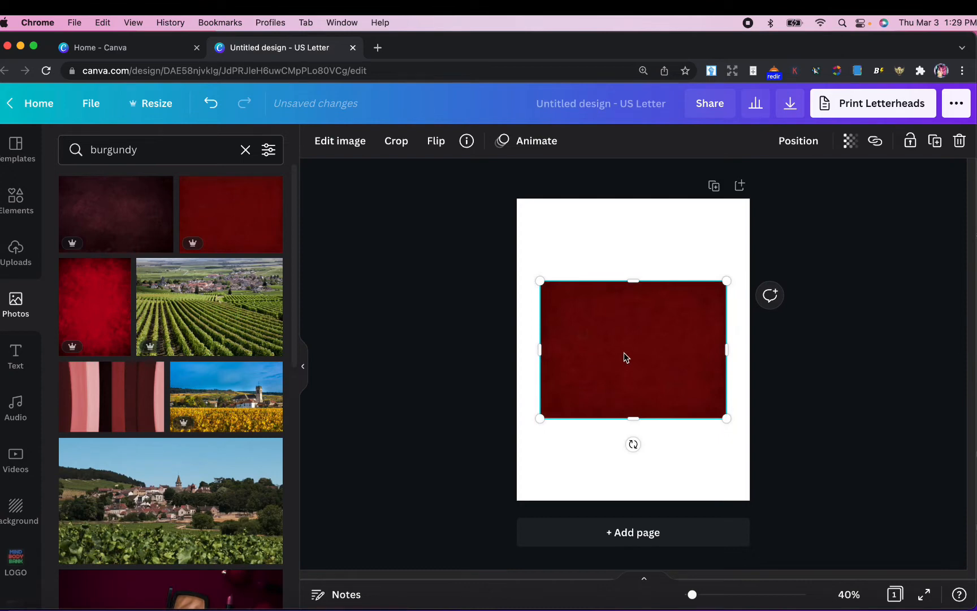
key(Delete)
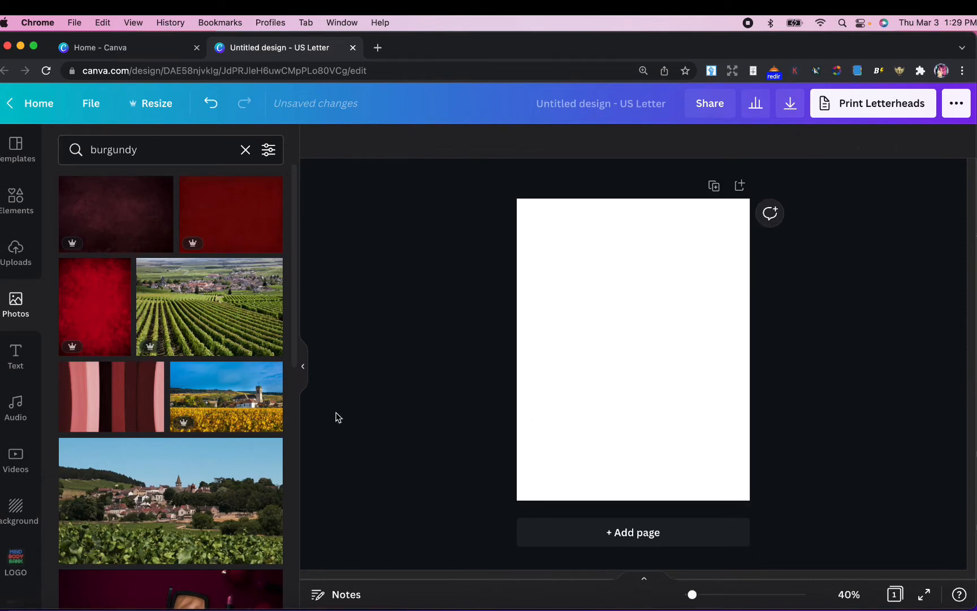
click(107, 313)
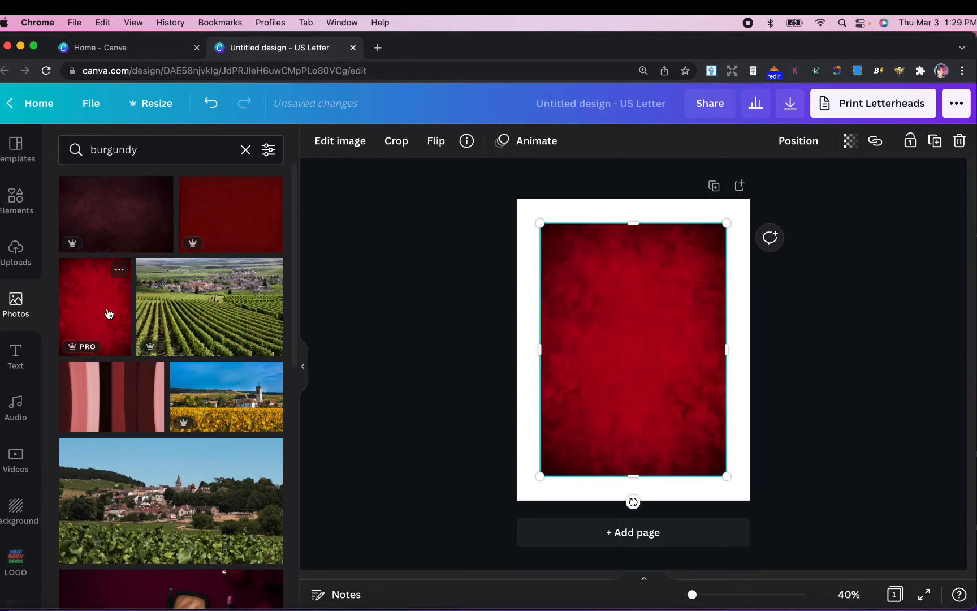
right_click(669, 362)
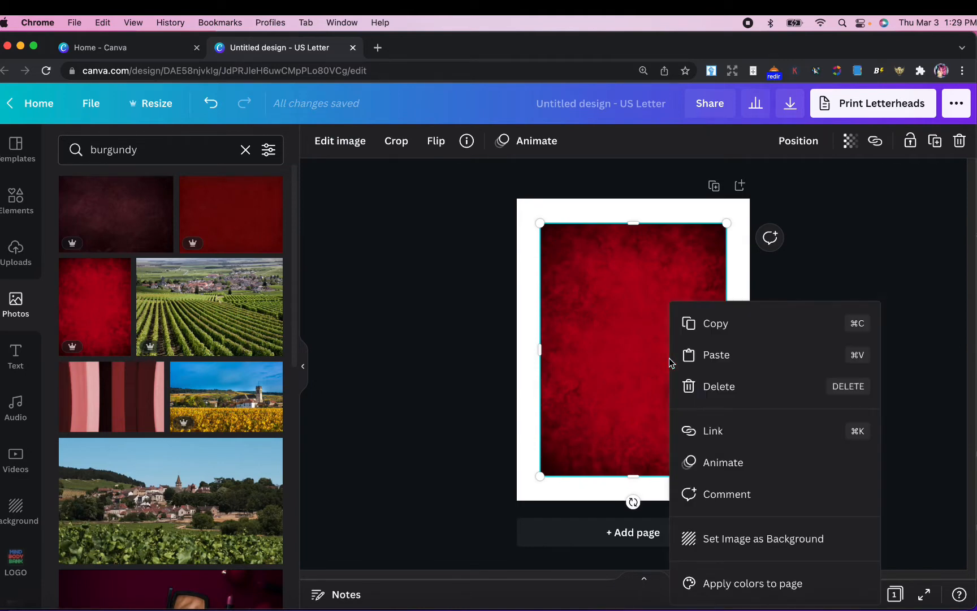
click(730, 539)
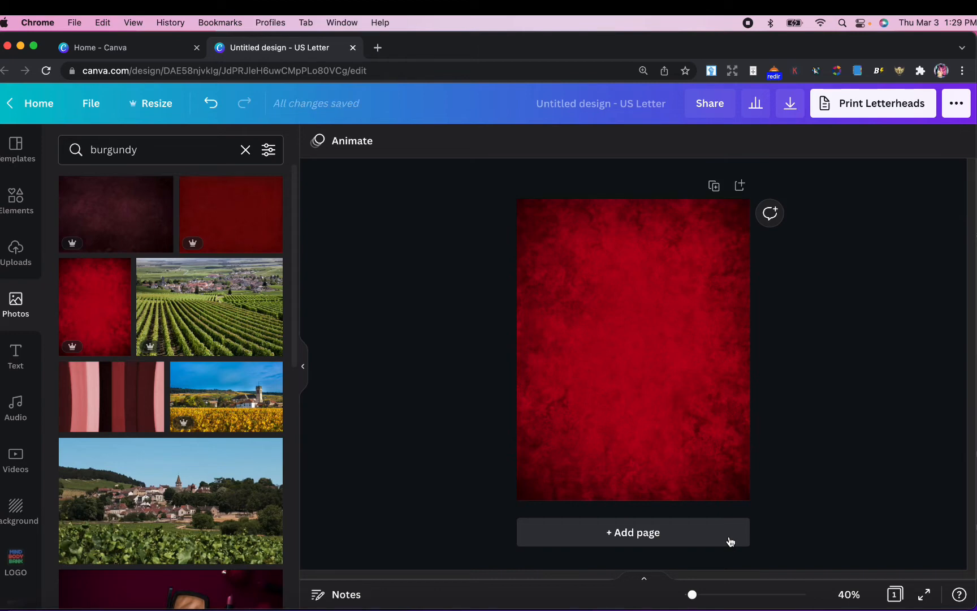
Search the elements library for strawberry.
click(204, 151)
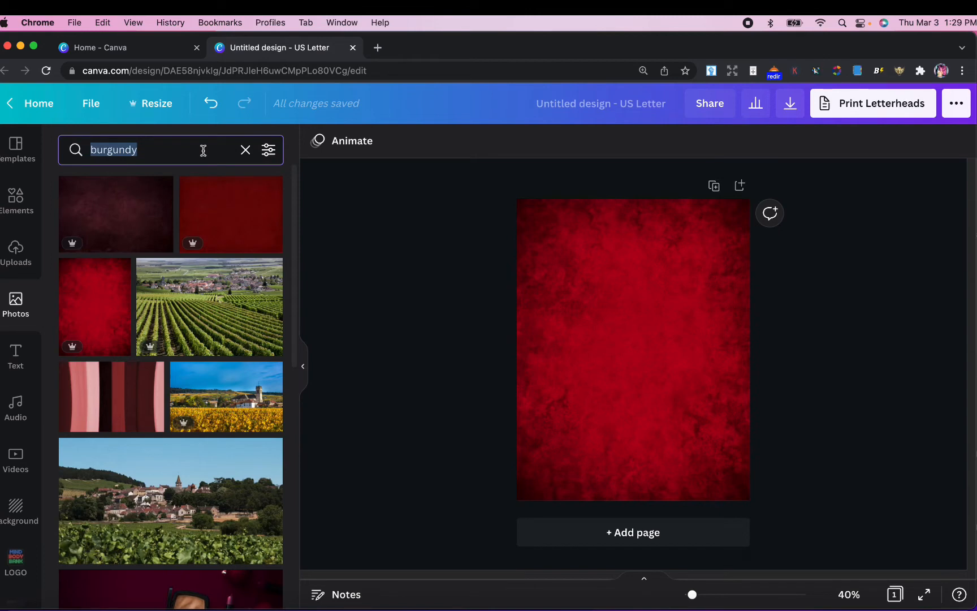
click(20, 198)
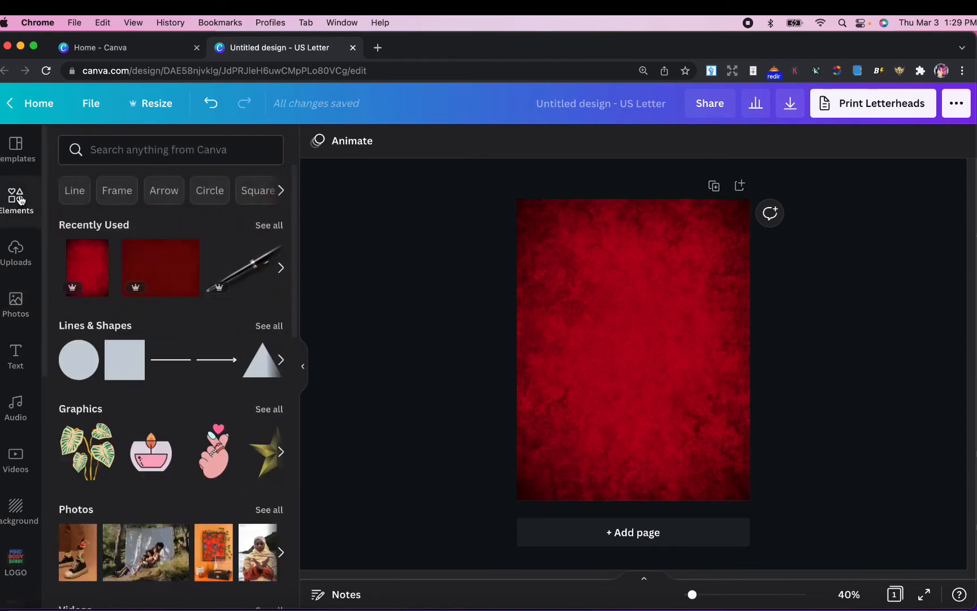
click(17, 311)
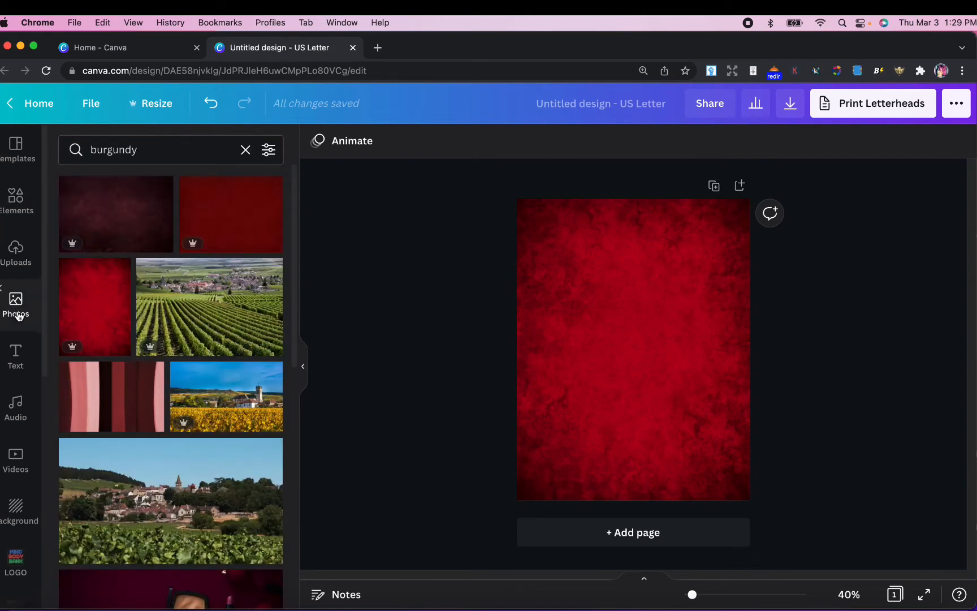
click(16, 208)
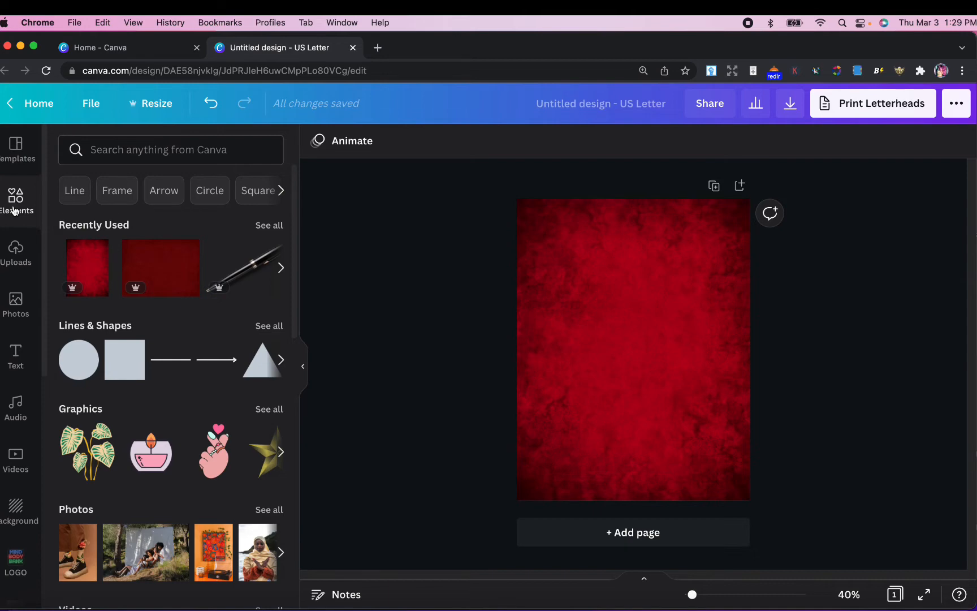
click(113, 154)
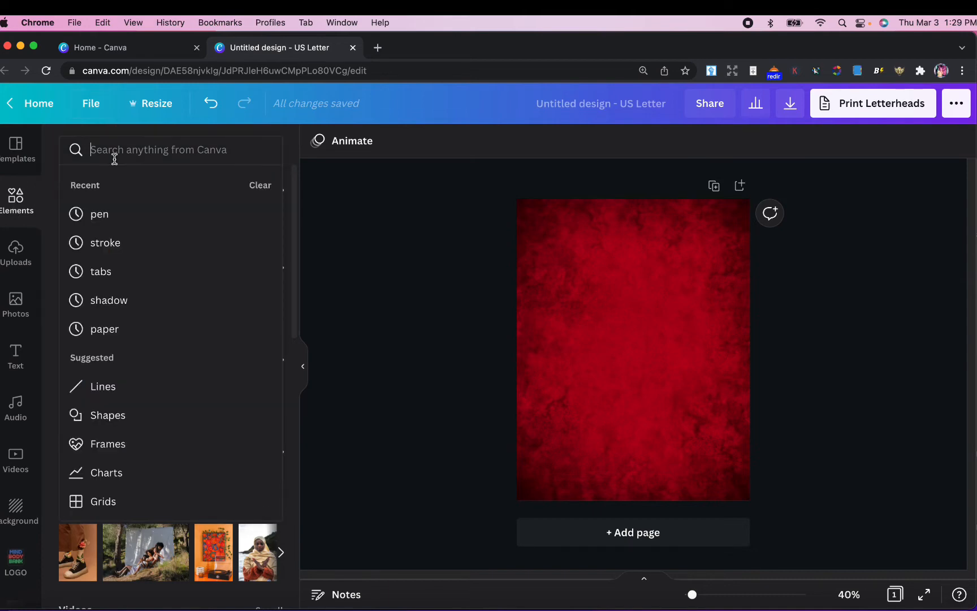
text(straw)
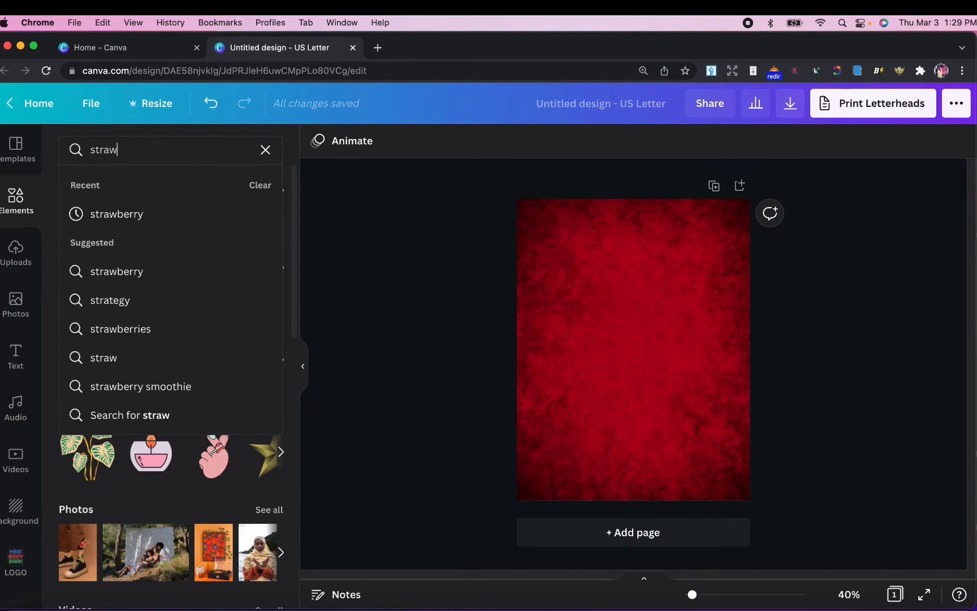
click(116, 214)
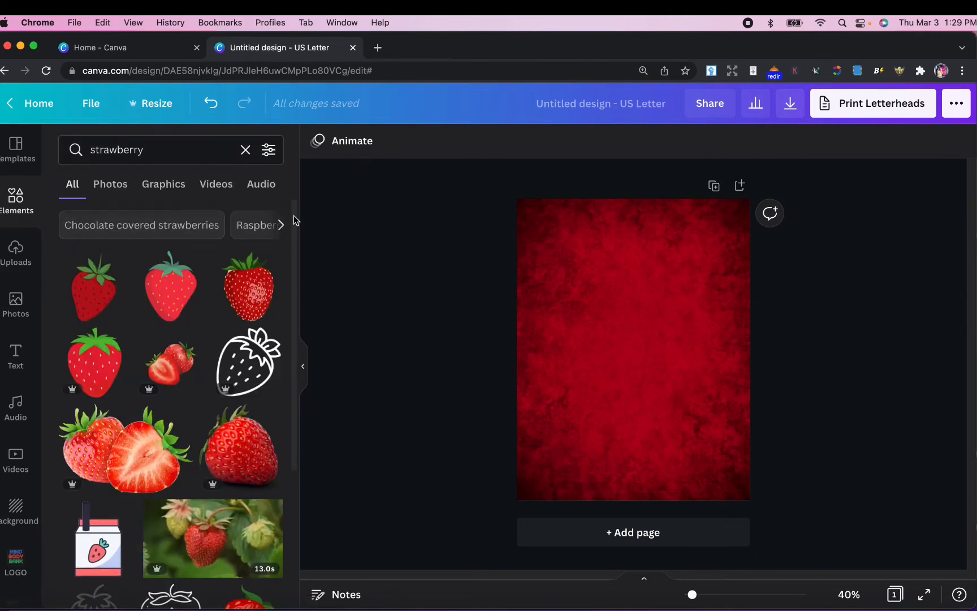
Add the realistic single strawberry graphic with green leaves, shrink it, and place it near the page's upper-left corner.
drag(294, 219, 293, 257)
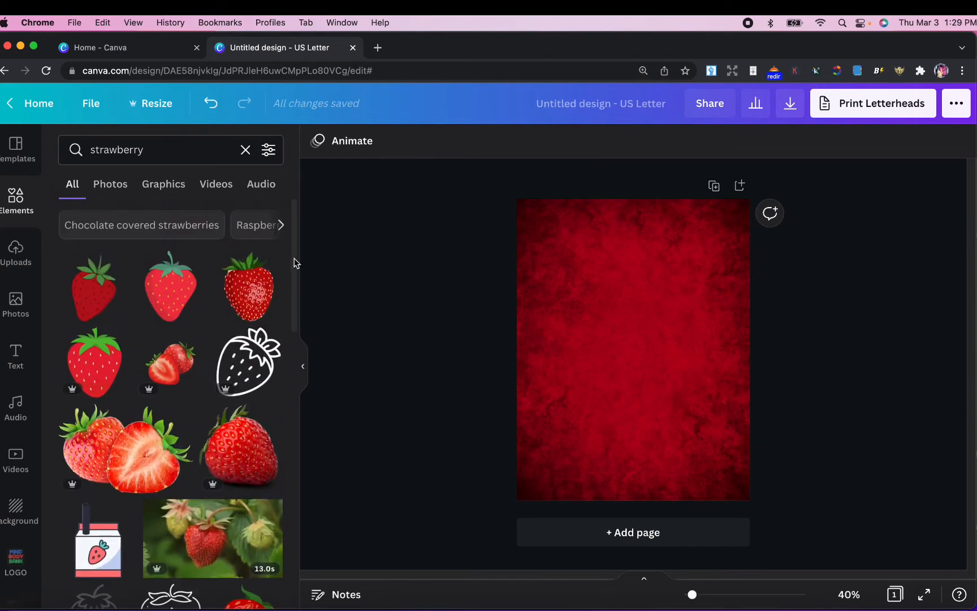
click(244, 299)
drag(678, 409, 546, 247)
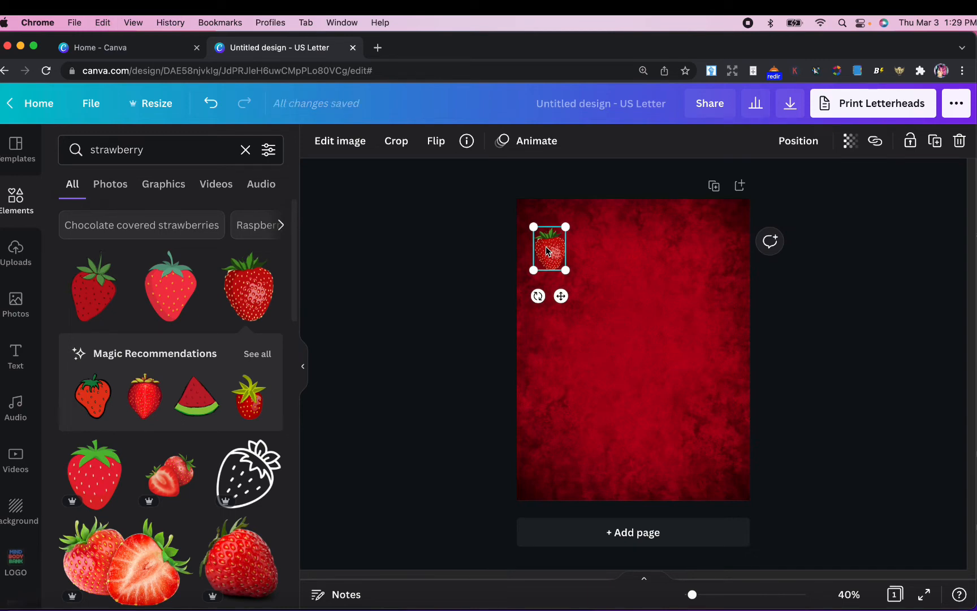
Duplicate the small strawberry five times and scatter the strawberries across the page.
key(super+d)
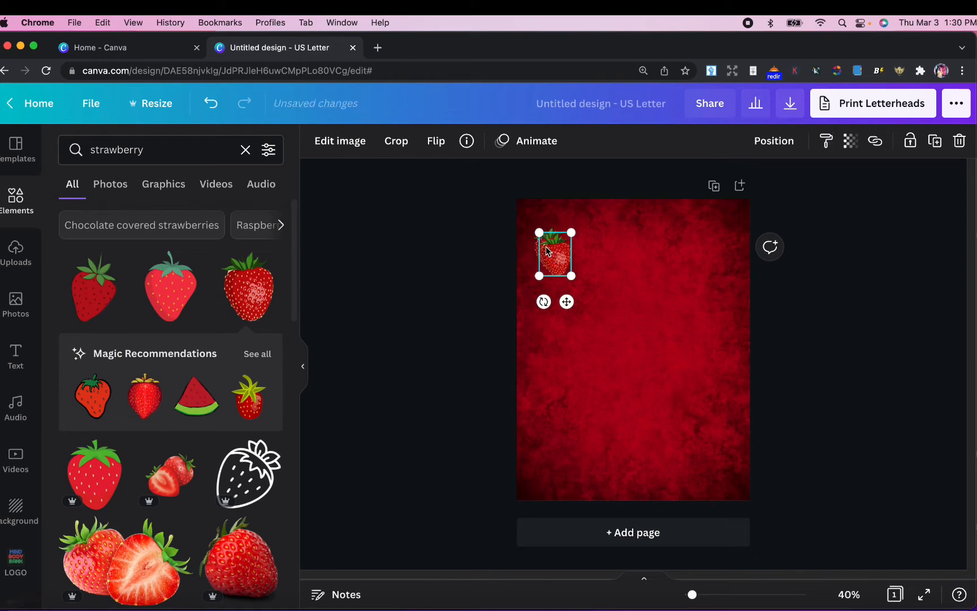
key(super+d)
key(super+d)
key(super+d)
key(super+d)
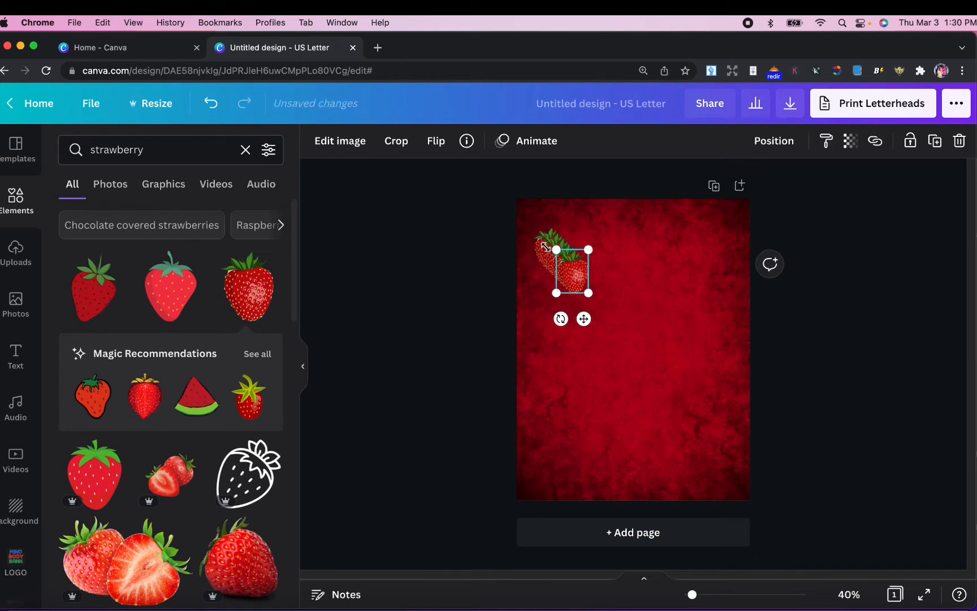
drag(578, 277, 564, 418)
click(556, 263)
drag(555, 263, 555, 324)
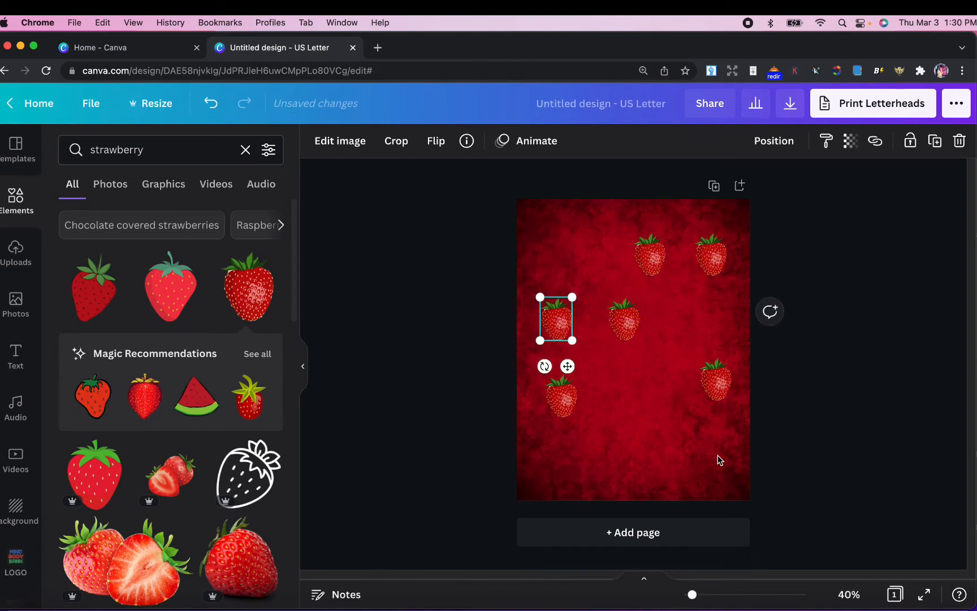
Make five more copies of the strawberry at the page's left edge and spread them over the empty areas.
key(super+d)
key(super+d)
key(super+d)
key(super+d)
key(super+d)
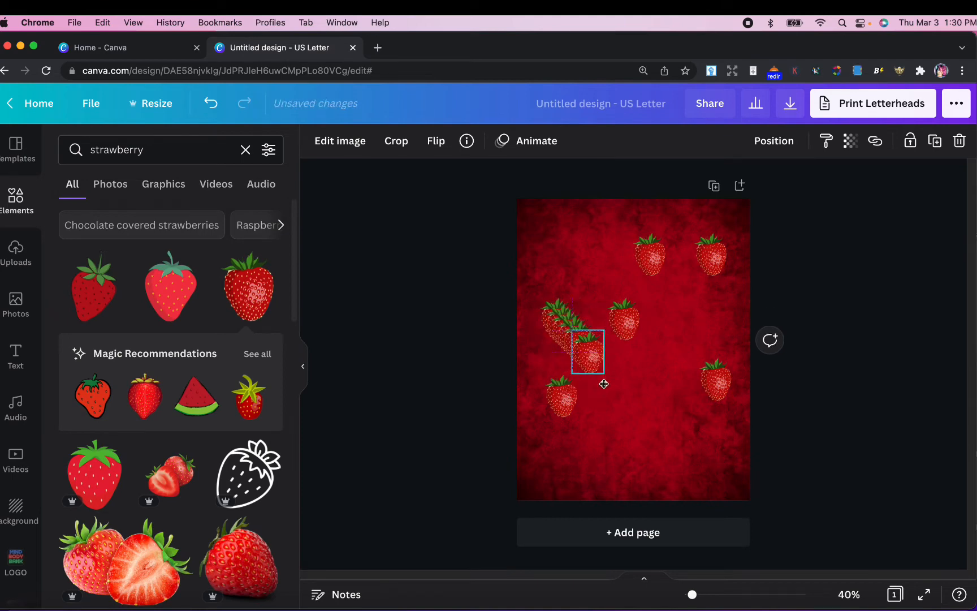
drag(585, 347, 640, 438)
drag(609, 355, 652, 370)
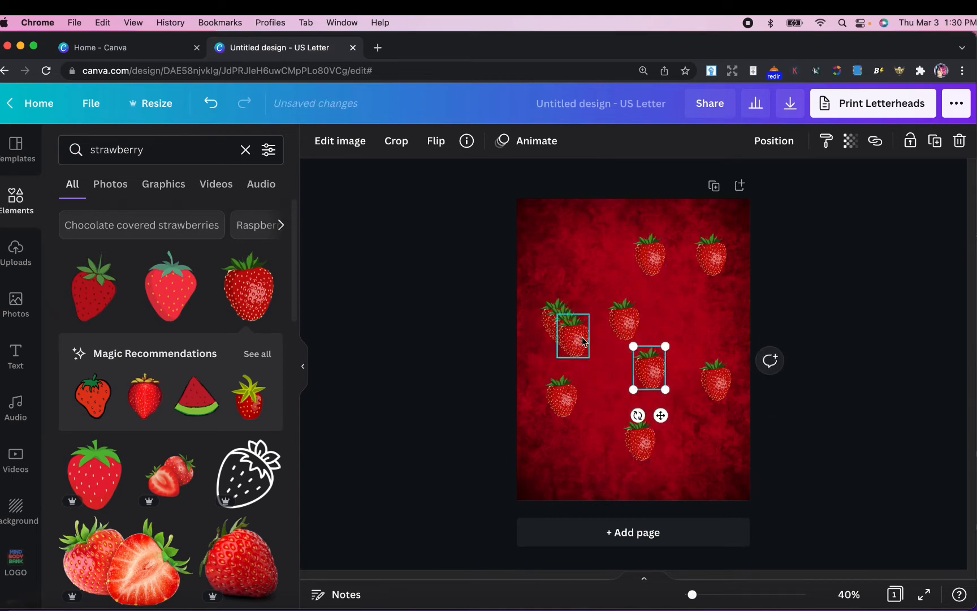
drag(571, 334, 710, 318)
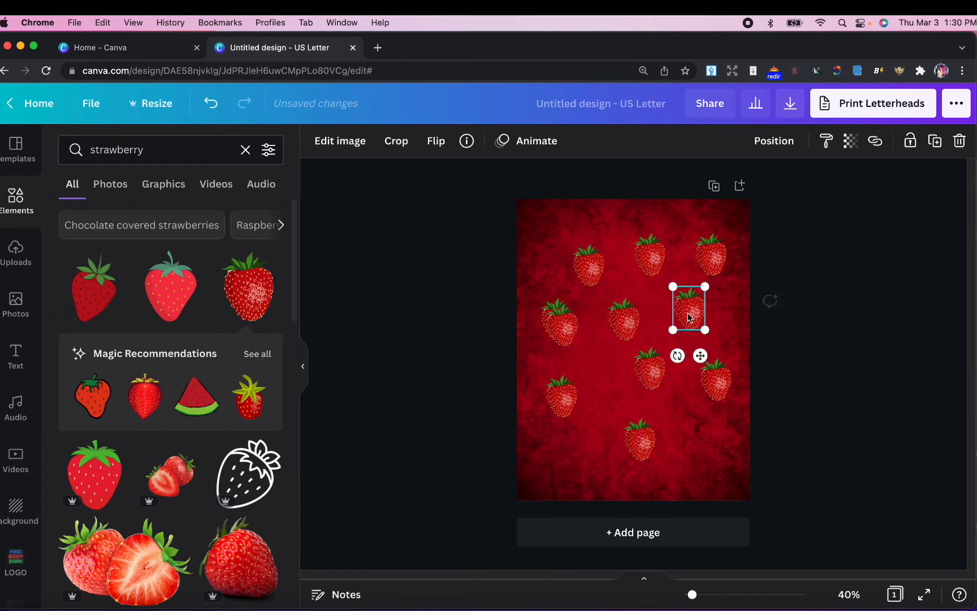
drag(566, 331, 588, 382)
click(566, 325)
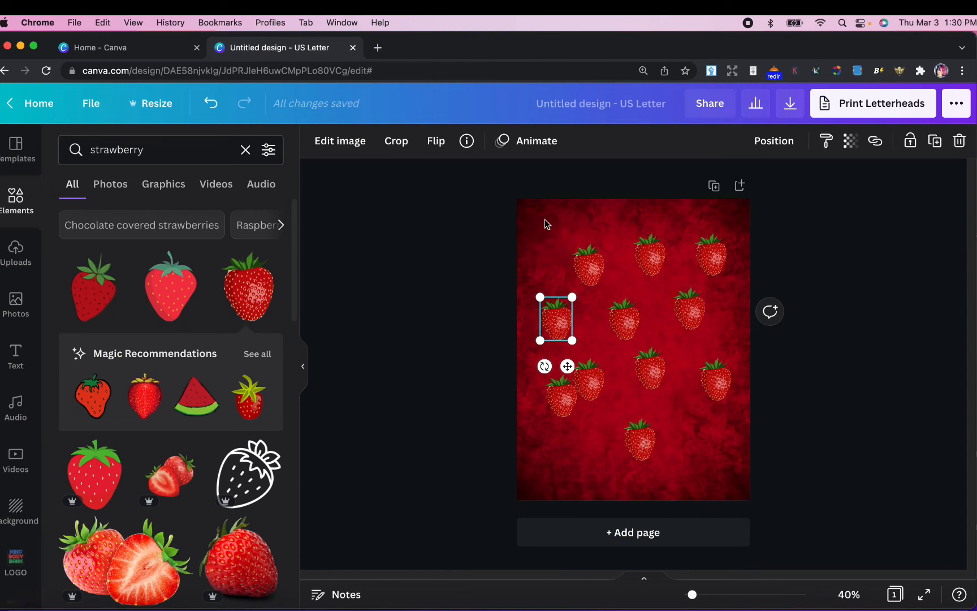
Group all the scattered strawberries and place copies of the group over the lower part of the page.
drag(542, 219, 720, 471)
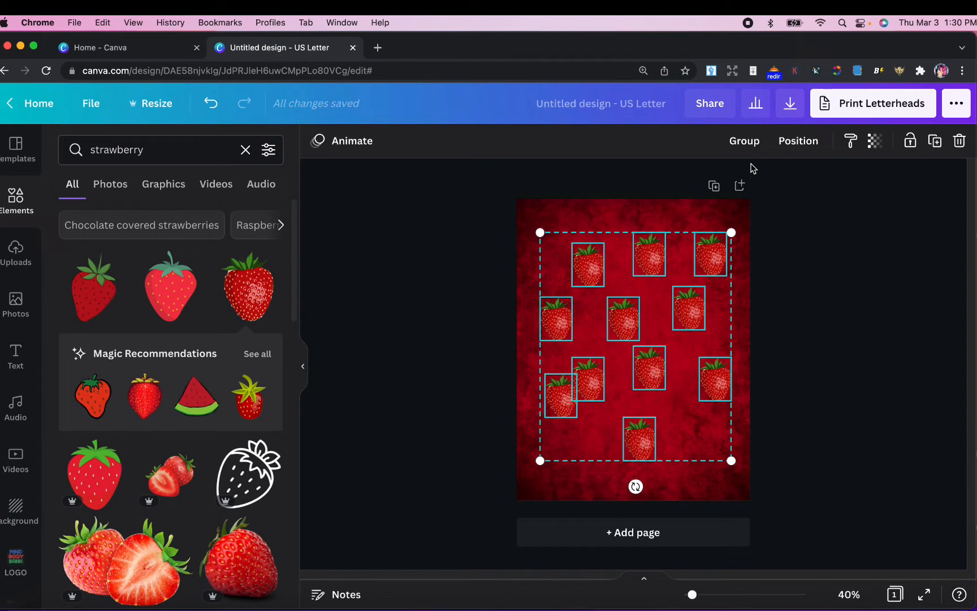
click(742, 141)
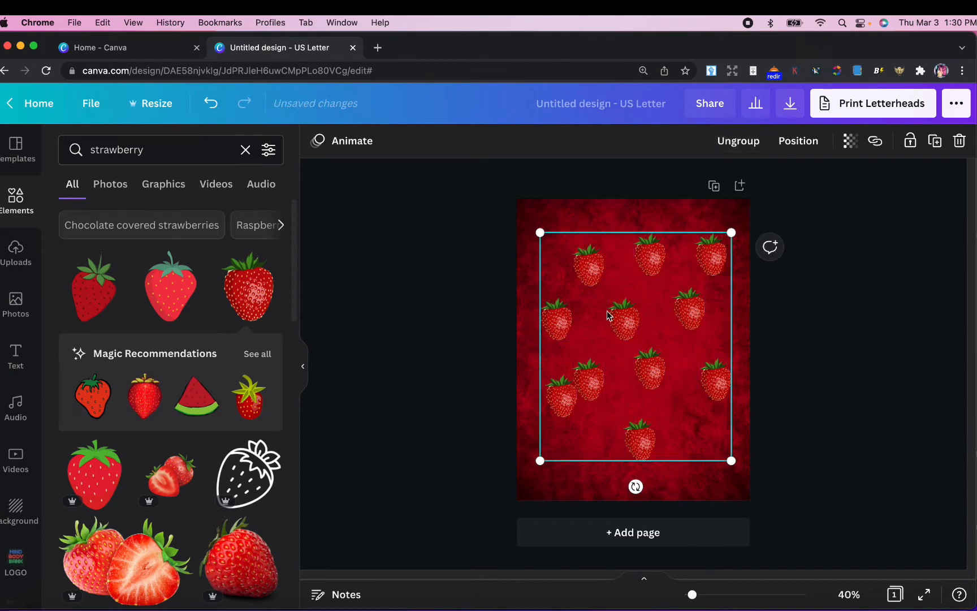
drag(638, 440, 704, 480)
drag(703, 481, 507, 526)
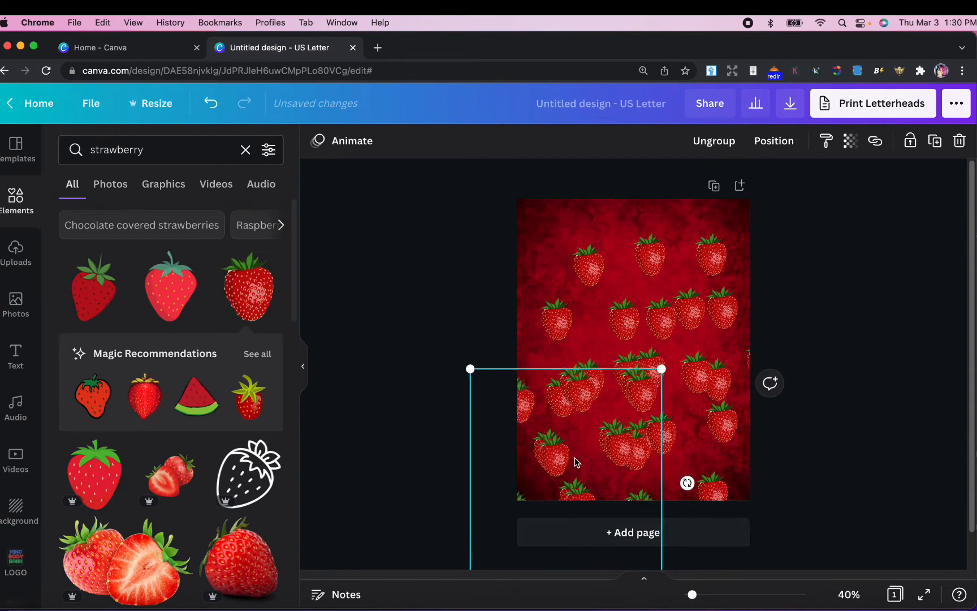
Add more copies of the strawberry group over the page's top edge and left side.
drag(573, 461, 571, 277)
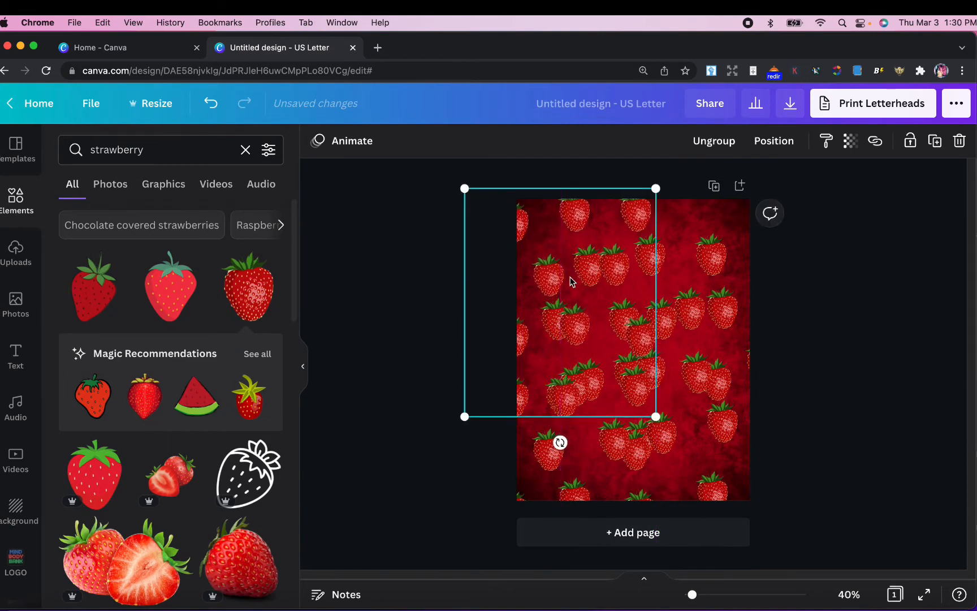
drag(607, 333, 723, 210)
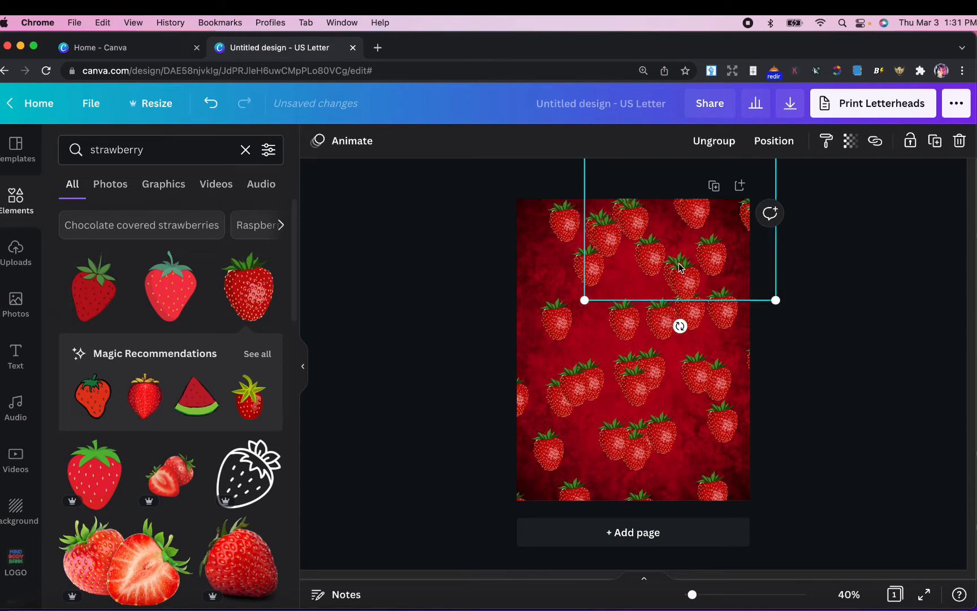
drag(679, 264, 577, 392)
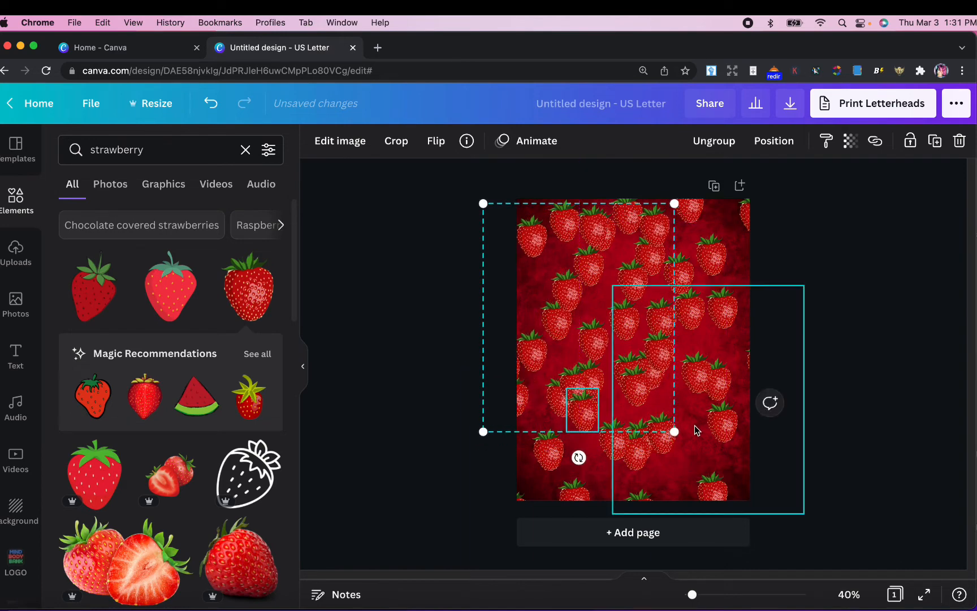
key(super+z)
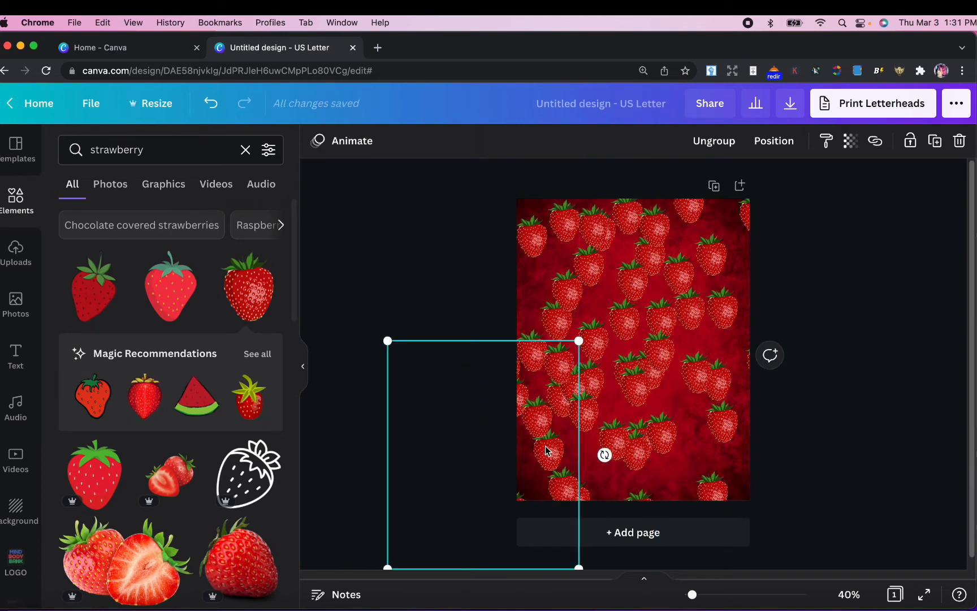
Fill the remaining gaps at the page's lower-right area, right edge and lower-left edge with further copies of the strawberry group.
drag(544, 446, 835, 421)
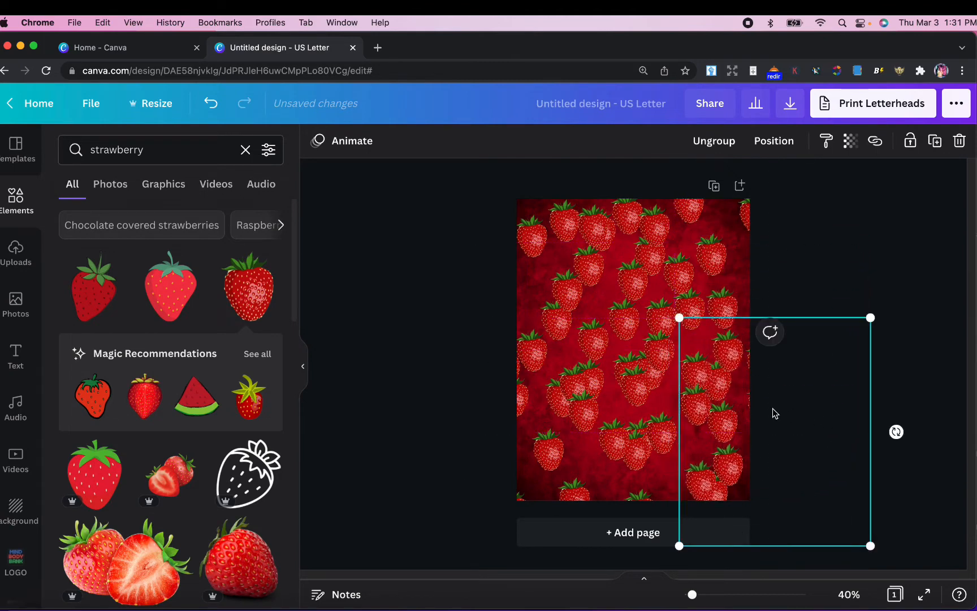
key(super+d)
drag(743, 445, 589, 551)
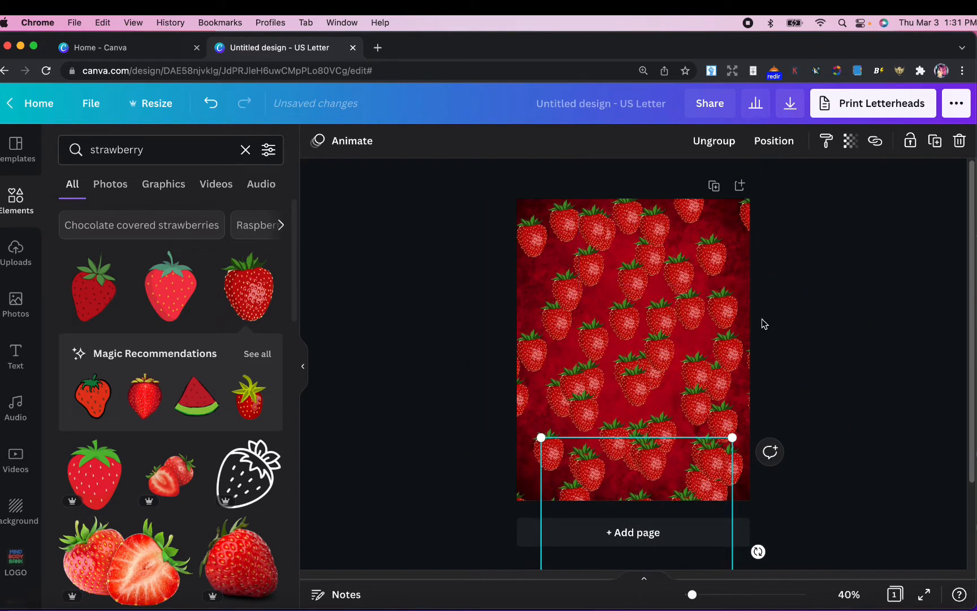
drag(679, 500, 872, 232)
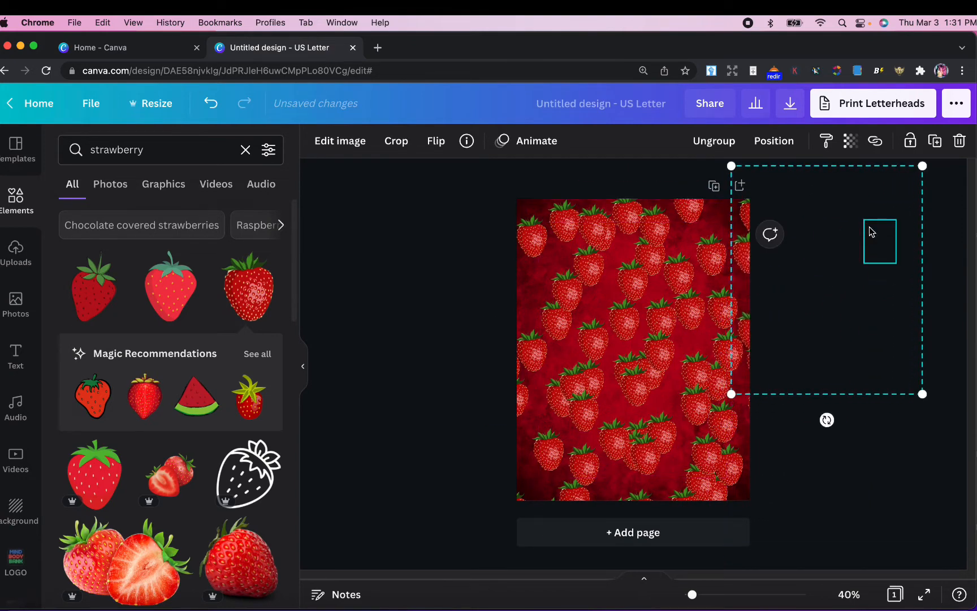
drag(829, 319, 523, 610)
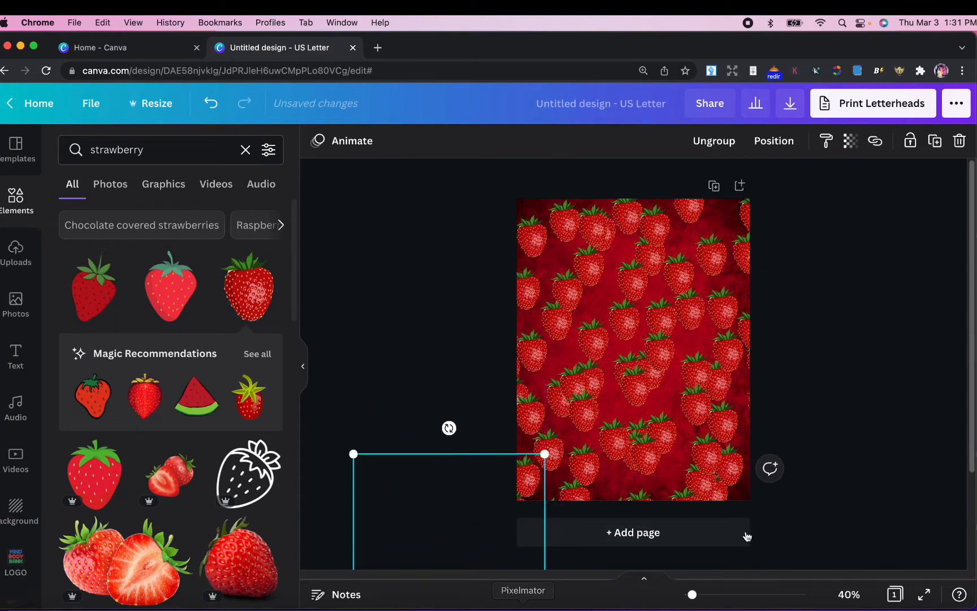
click(870, 460)
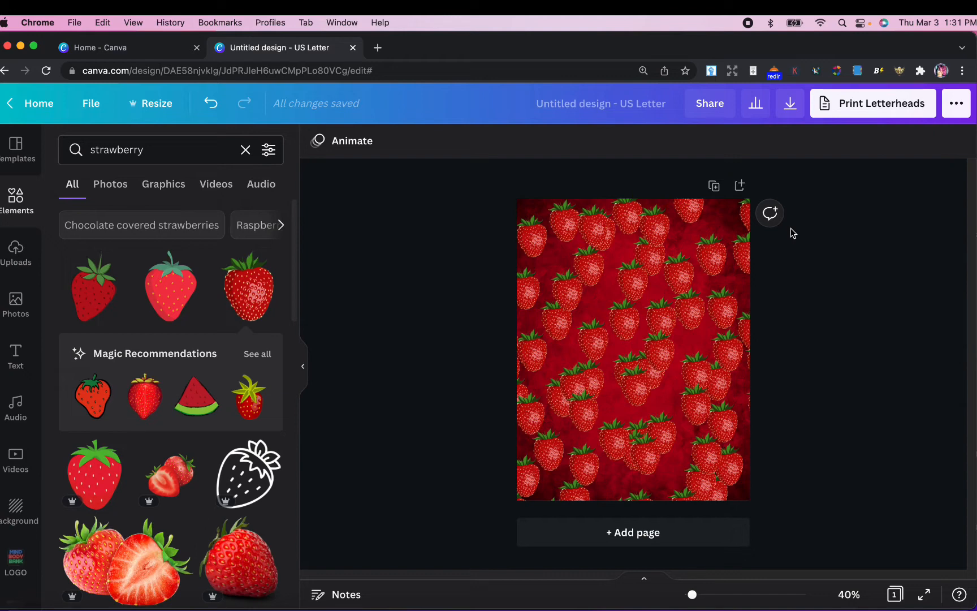
Duplicate the finished strawberry page and return to page 1.
click(714, 187)
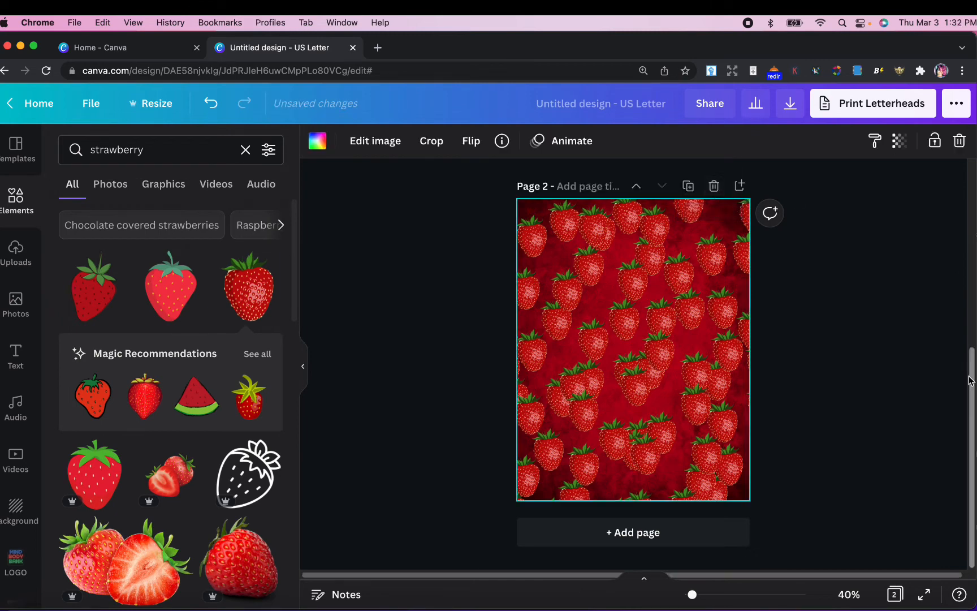
drag(970, 378, 969, 170)
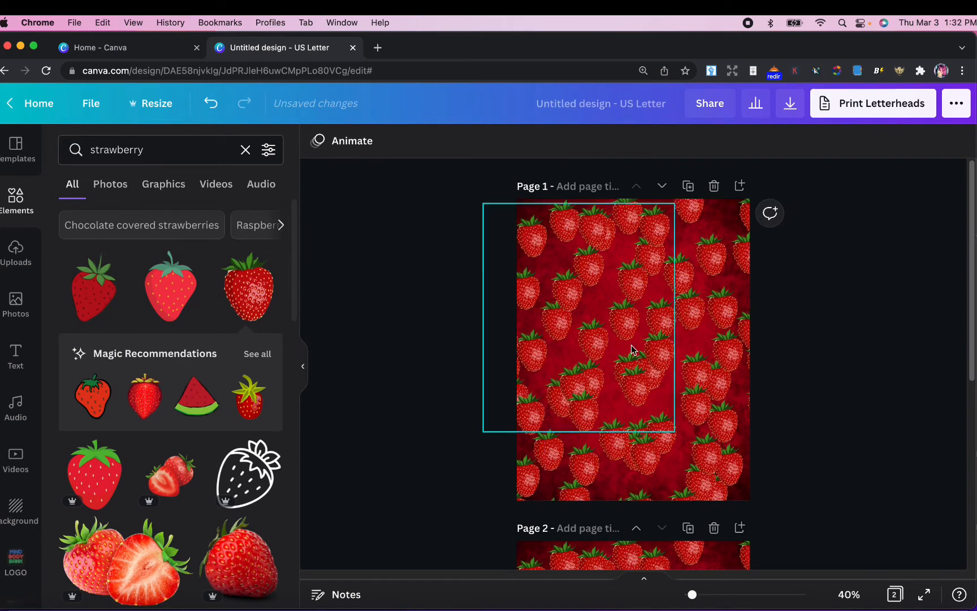
click(677, 350)
click(843, 248)
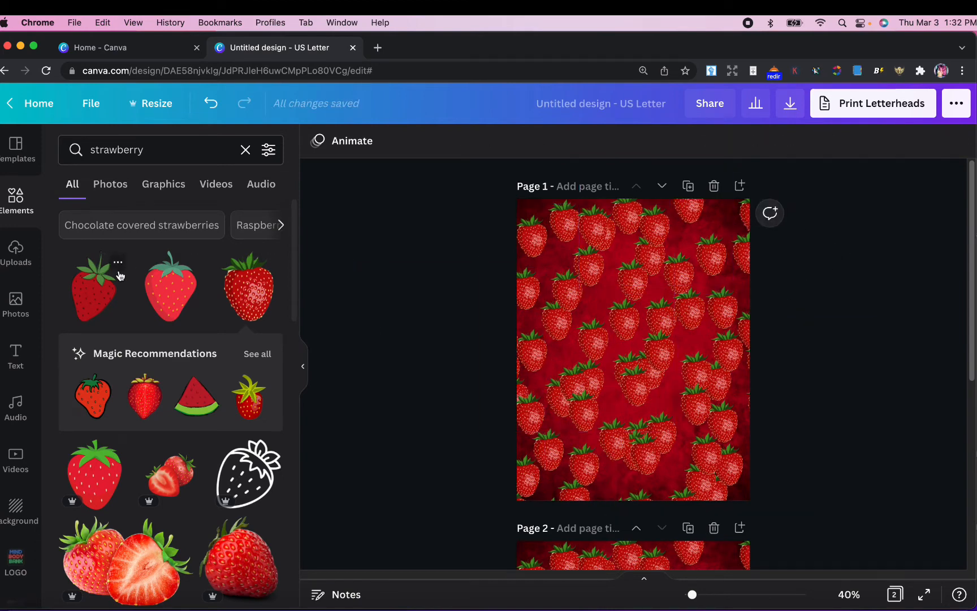
Search the elements library for vintage frame.
click(178, 147)
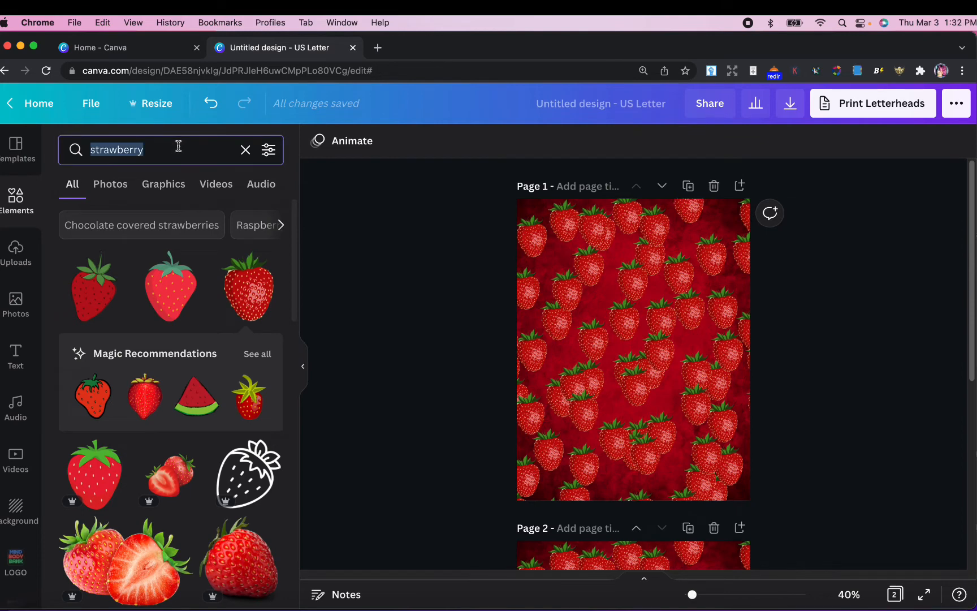
text(vint)
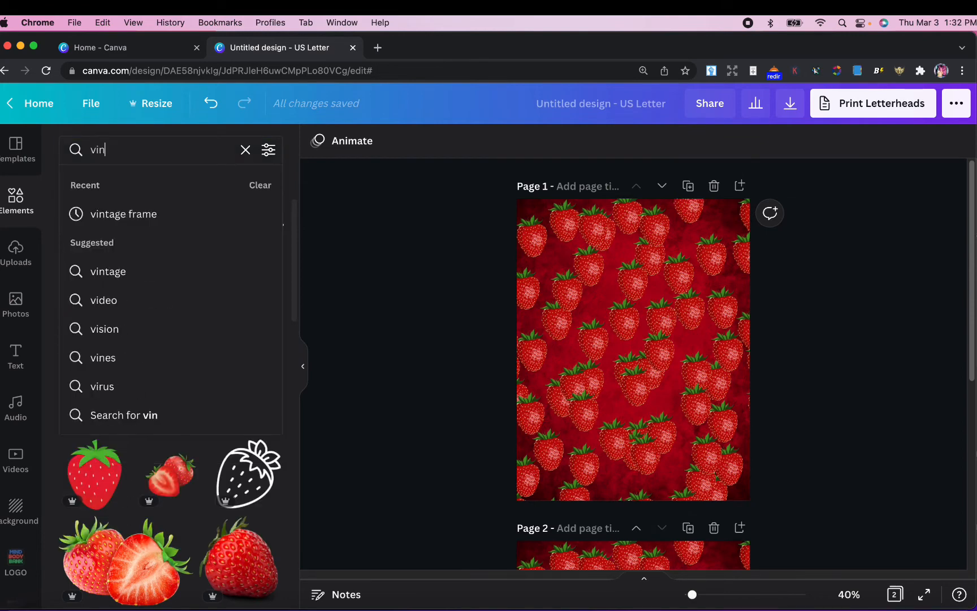
click(164, 212)
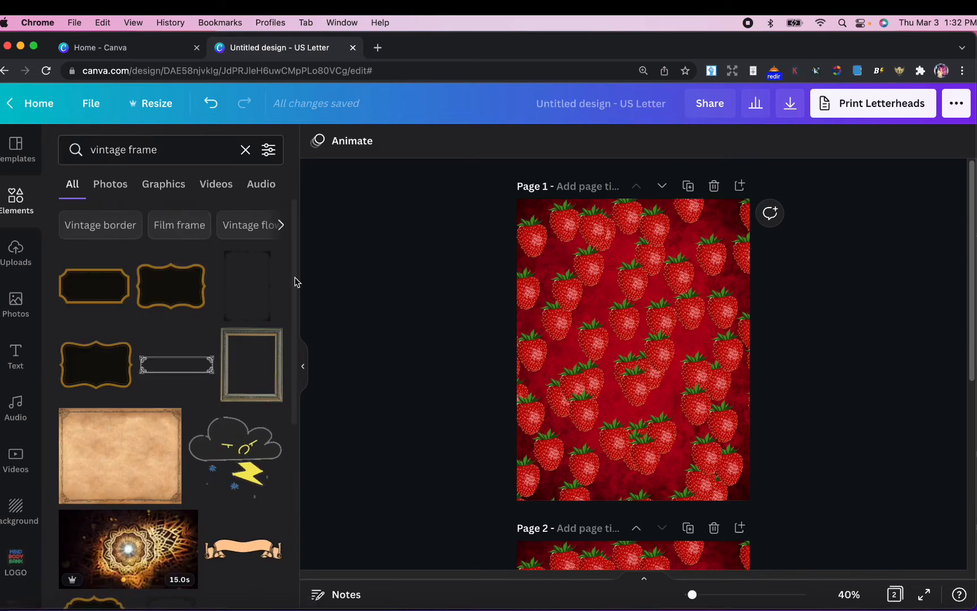
Add the black rectangular frame with gold notched corners, enlarge it to about 6.4 by 3.2 inches, and centre it horizontally slightly above mid-page.
scroll(296, 294, down, 5)
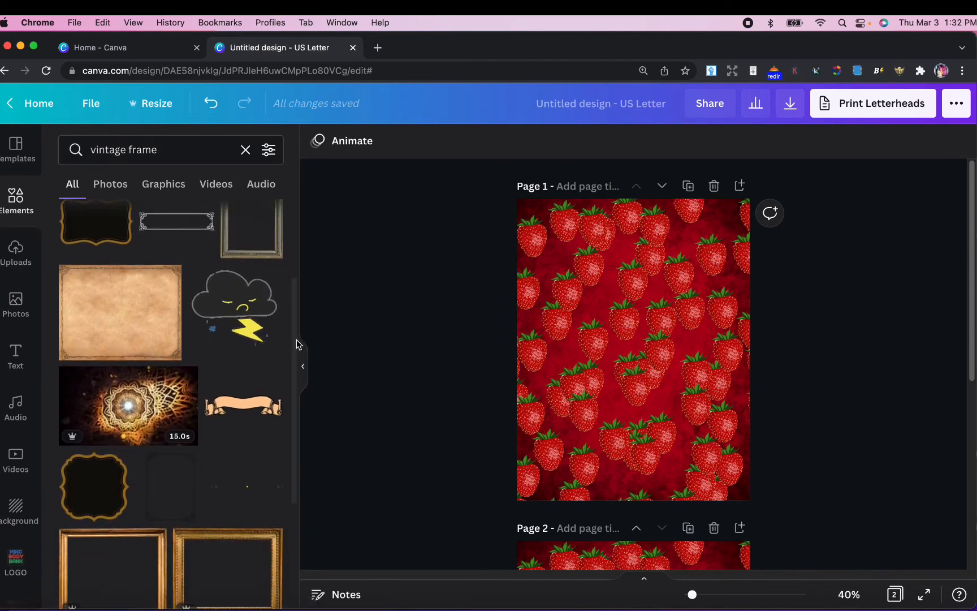
scroll(300, 317, up, 6)
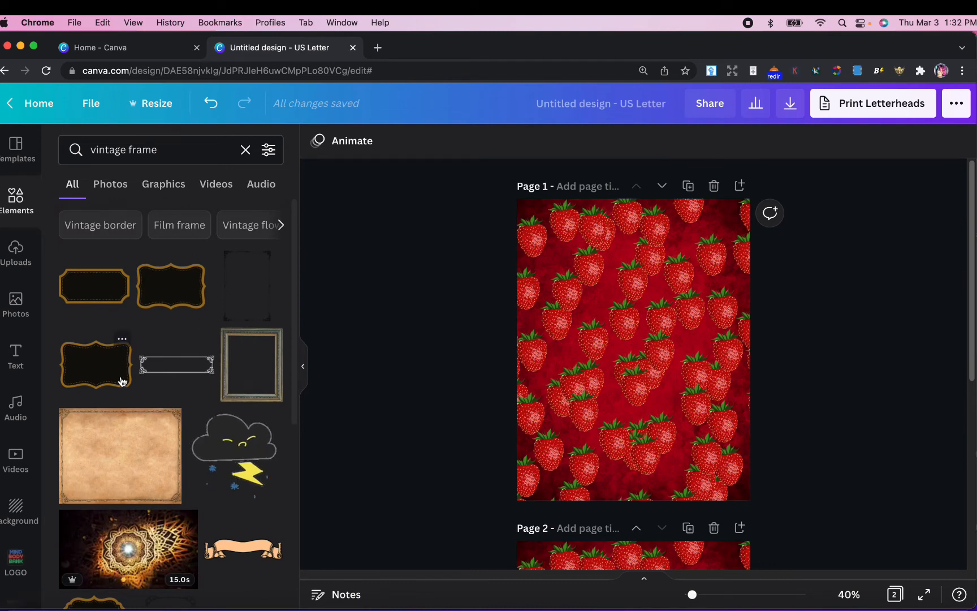
click(113, 291)
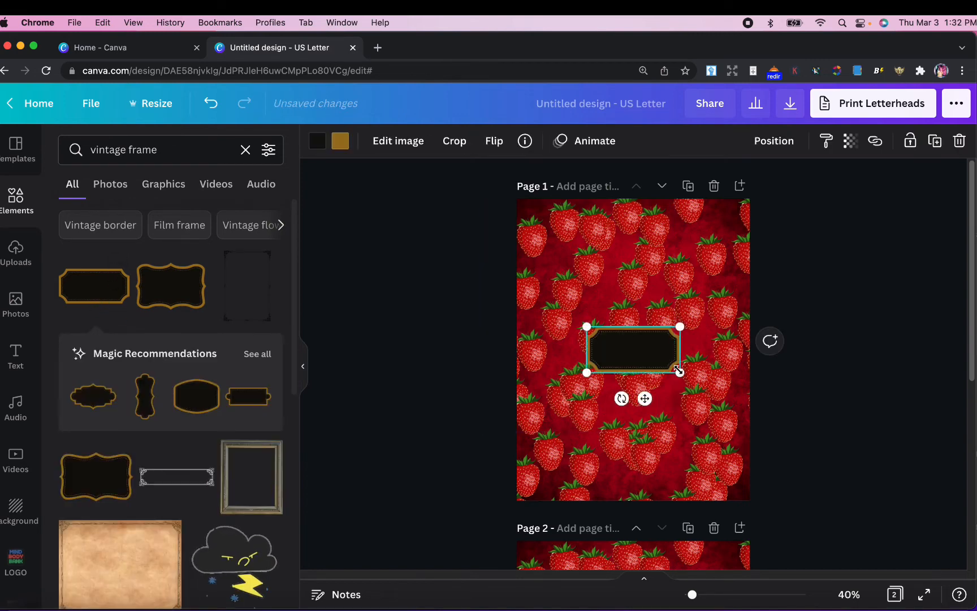
drag(679, 372, 736, 401)
drag(667, 375, 629, 321)
drag(554, 380, 529, 396)
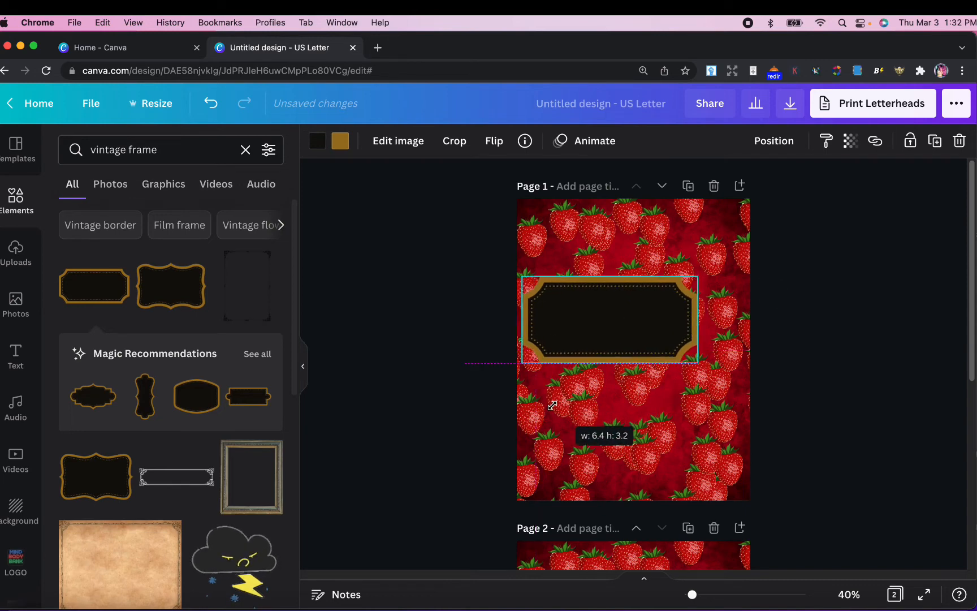
drag(596, 343, 622, 355)
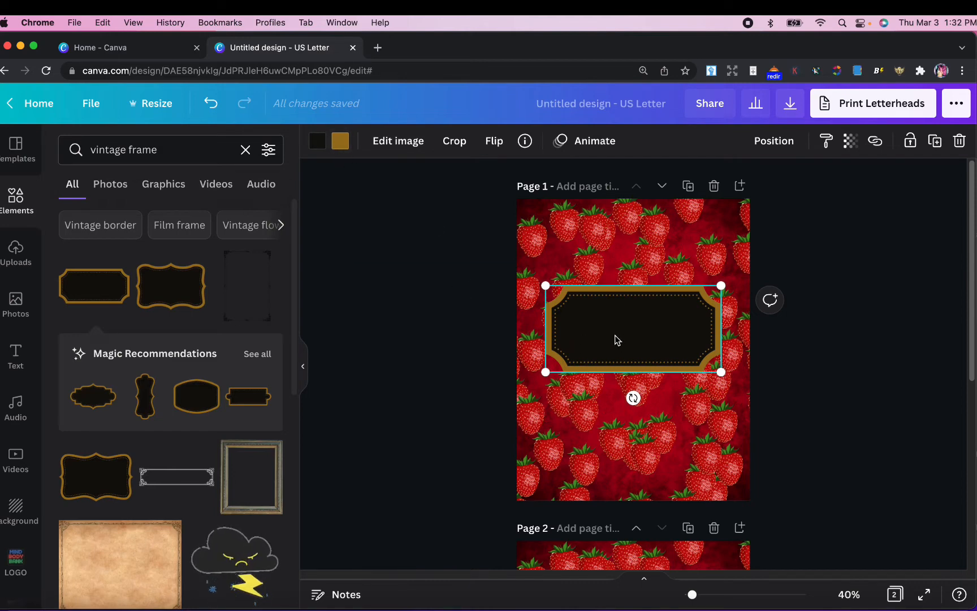
Recolor the frame with a white fill and a black border.
click(318, 144)
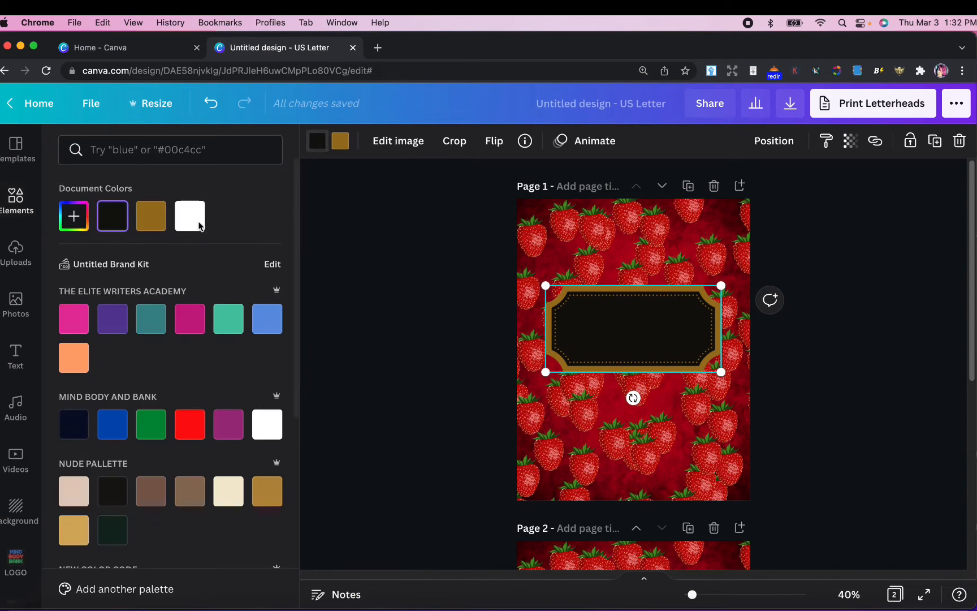
click(190, 222)
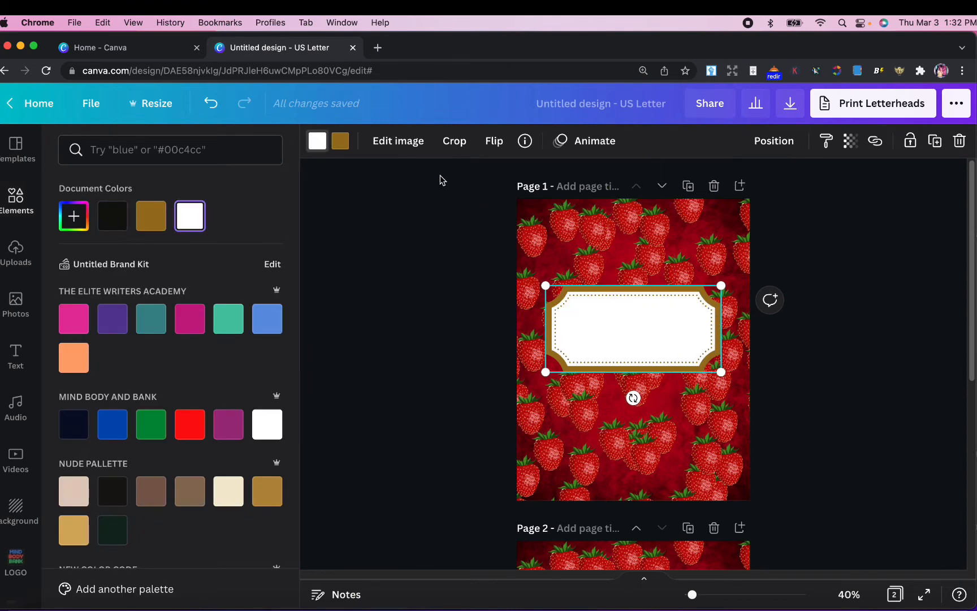
click(340, 141)
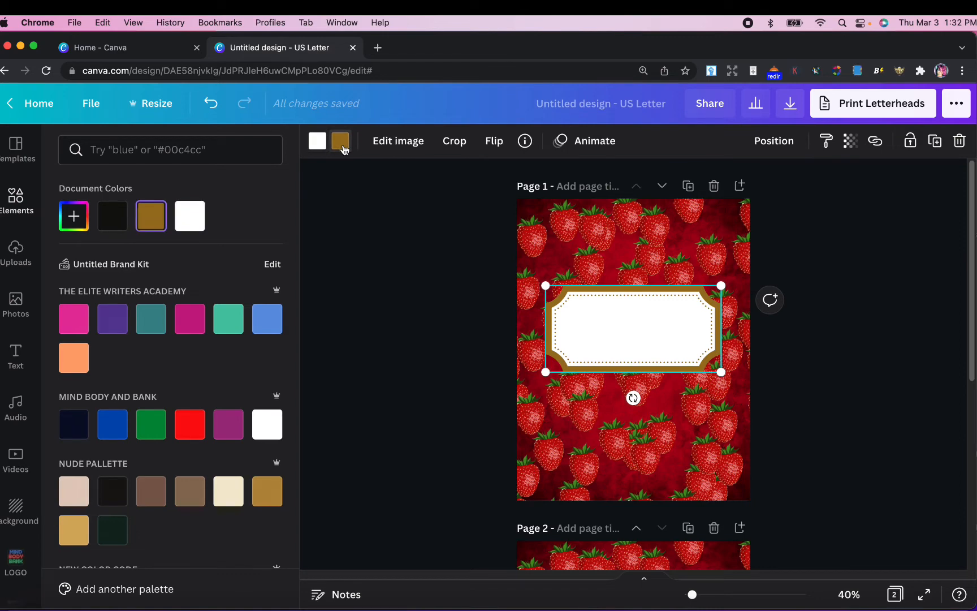
click(119, 221)
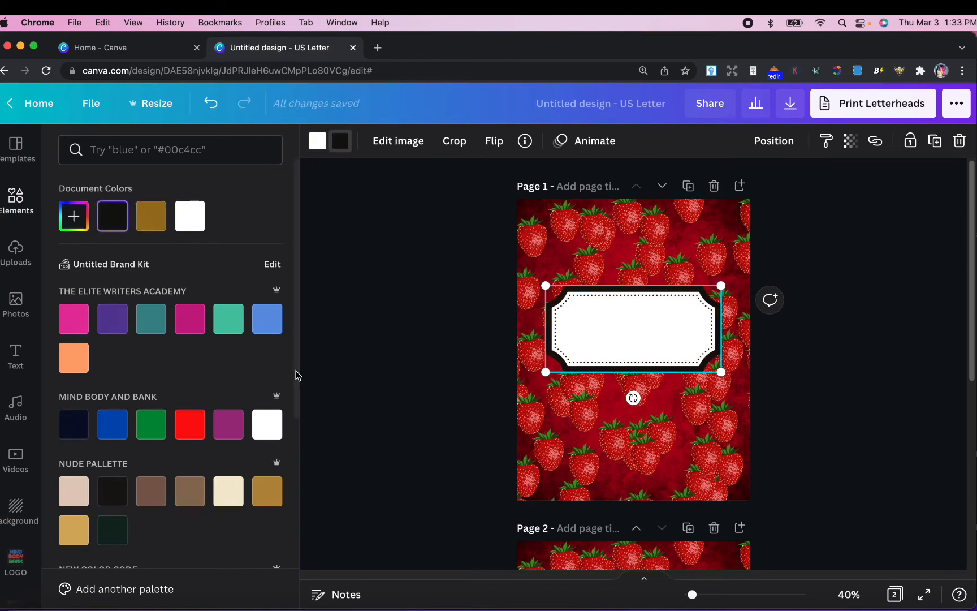
Try several red photo colors on the frame's border and settle on the middle dark red shade.
drag(297, 373, 298, 527)
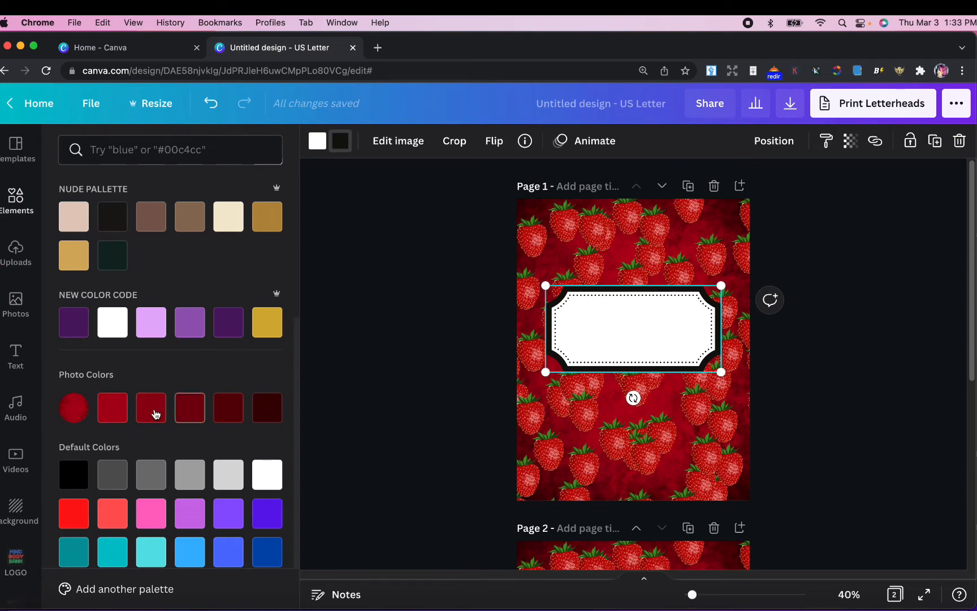
click(114, 408)
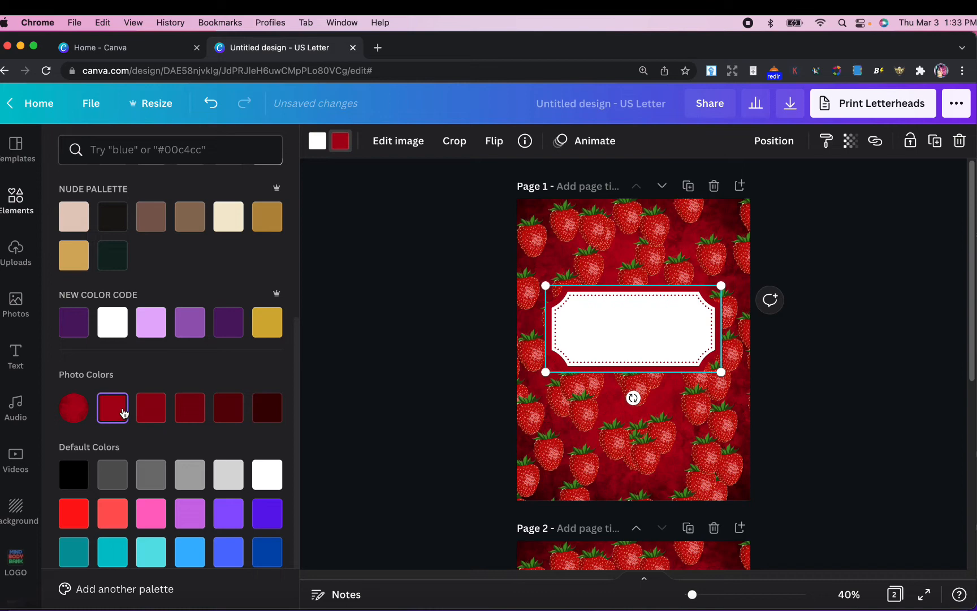
click(153, 412)
click(196, 407)
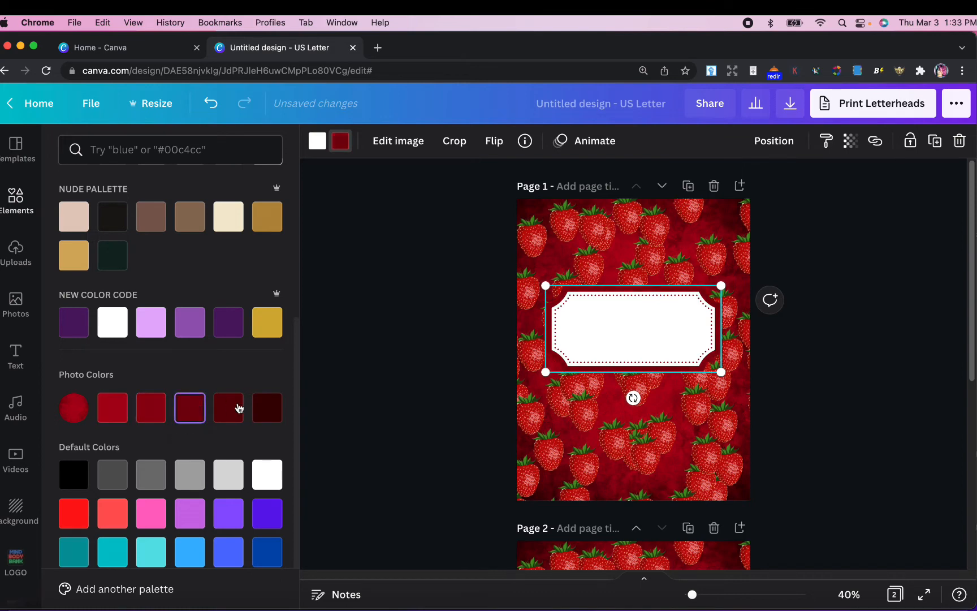
click(272, 409)
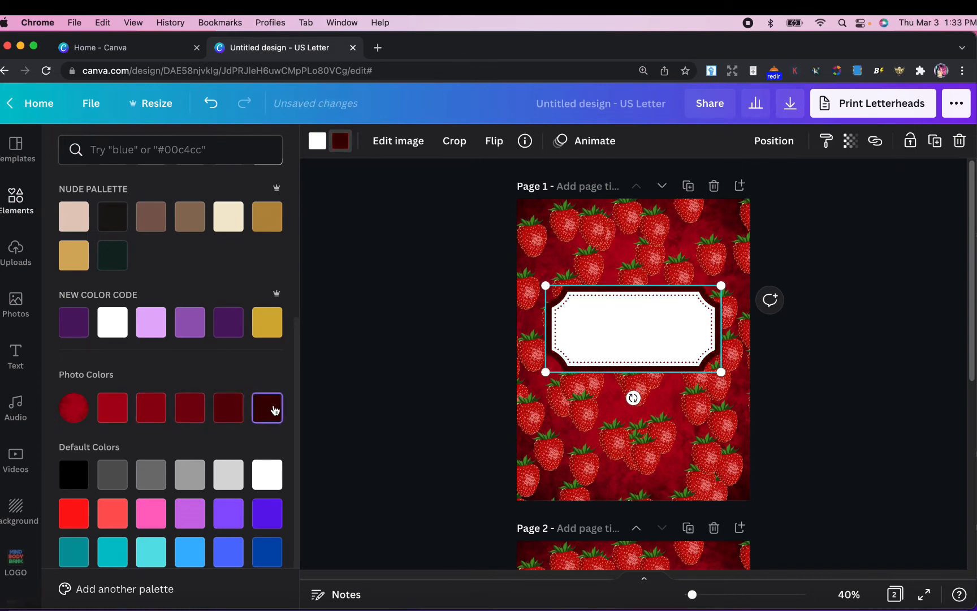
click(195, 415)
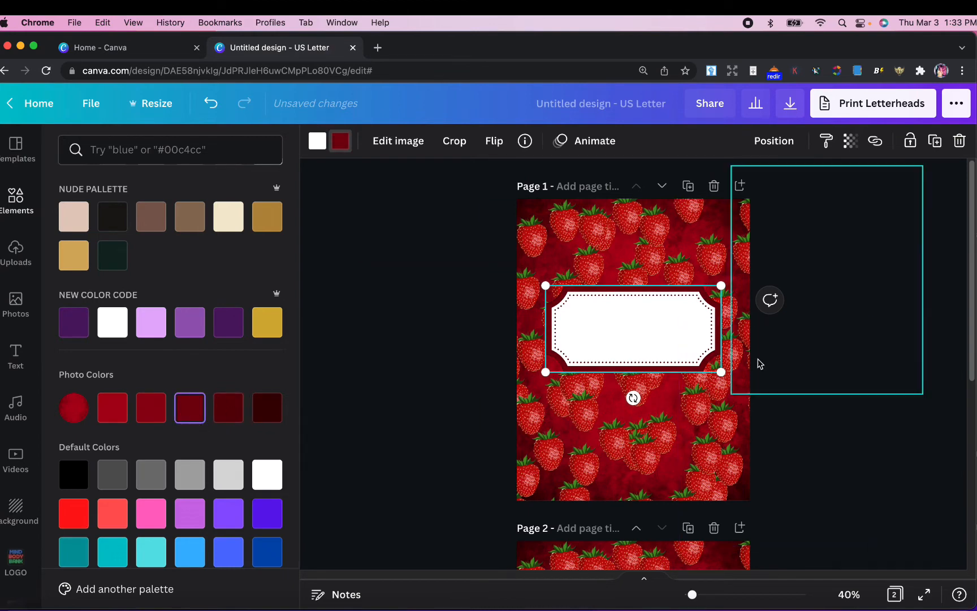
key(Escape)
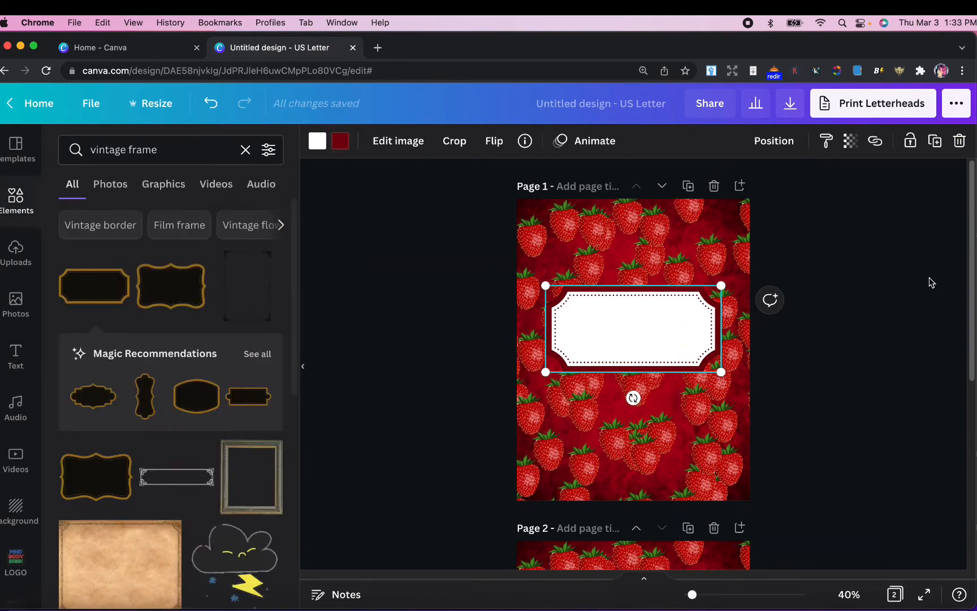
click(928, 285)
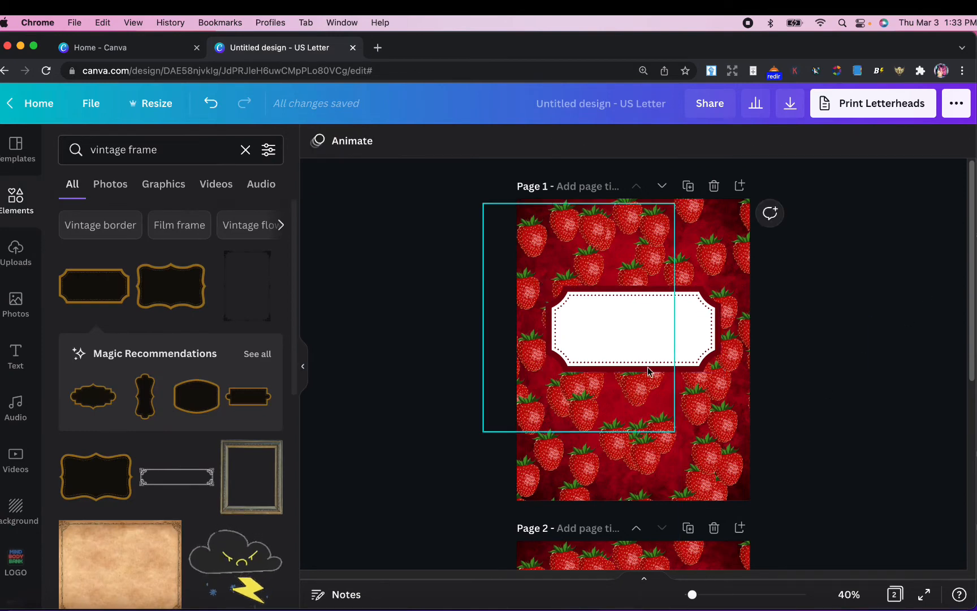
Add a subheading text box in the upper part of the white frame reading COMPOSITION BOOK.
click(17, 357)
click(179, 282)
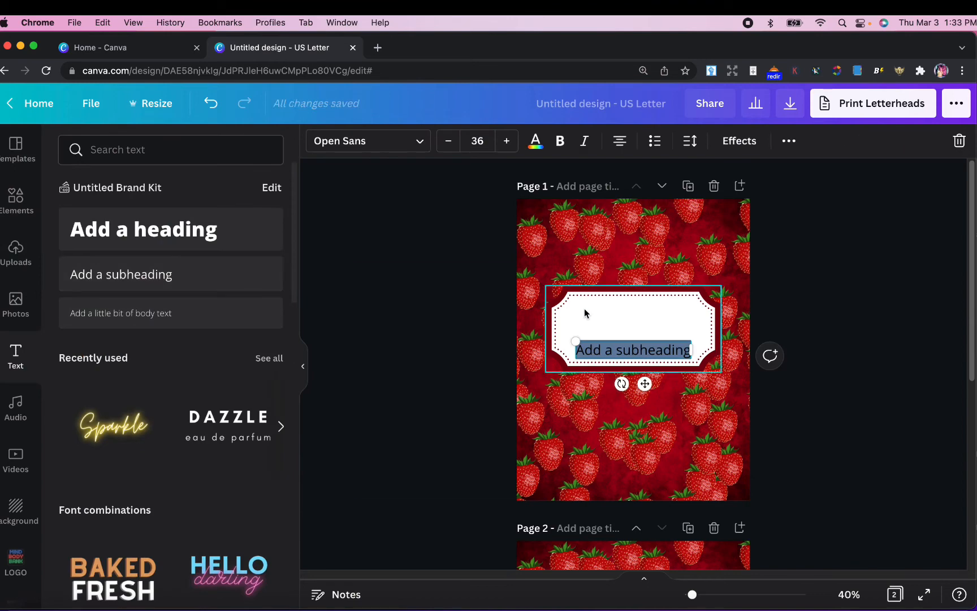
drag(645, 385, 644, 344)
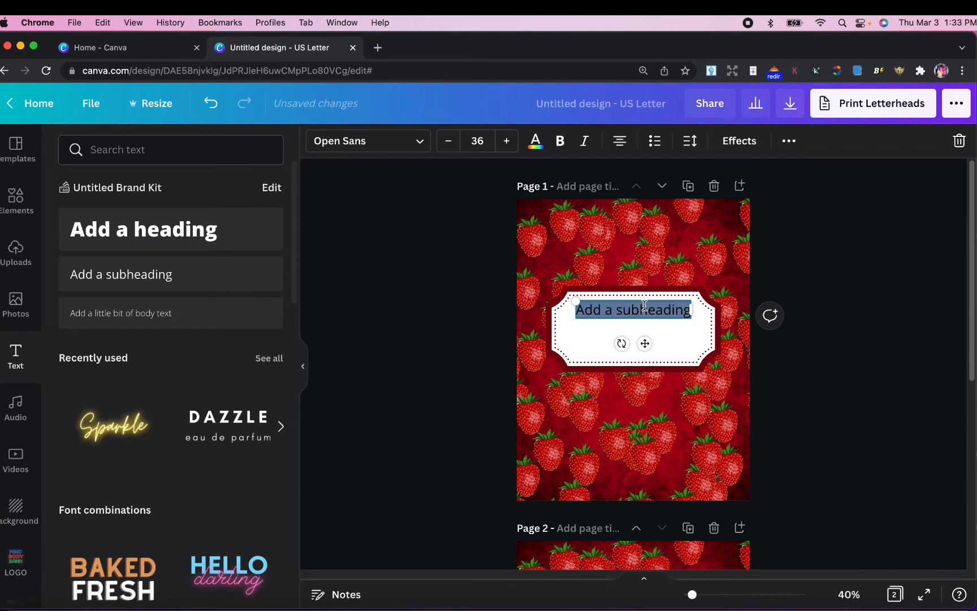
text(COMPOS)
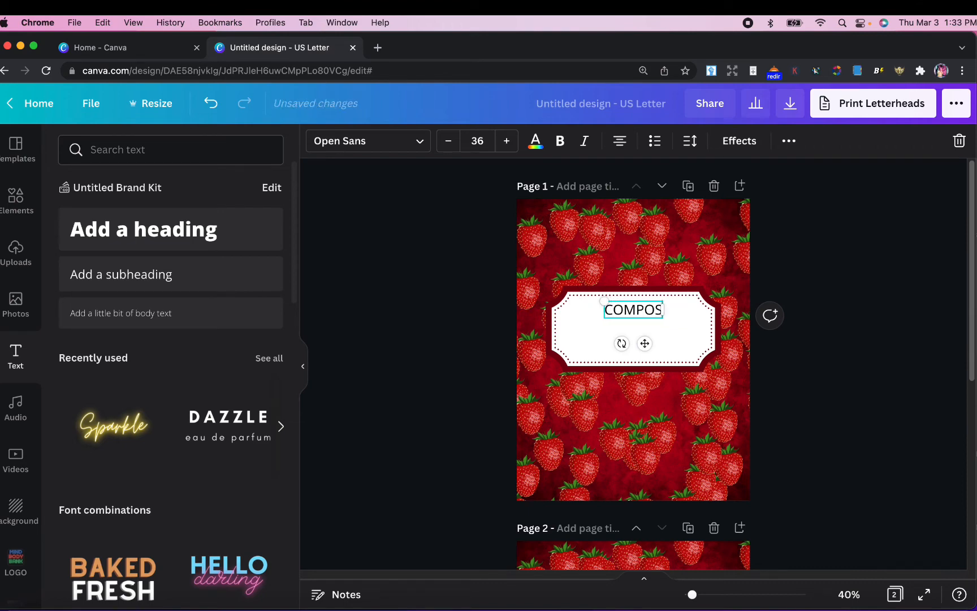
text(ITION BOOK)
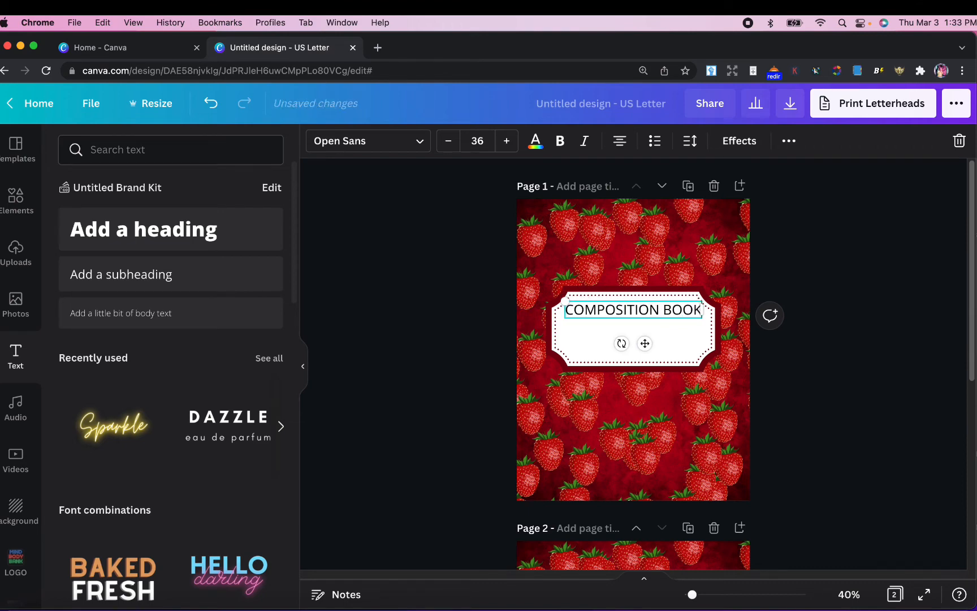
Set the COMPOSITION BOOK title in Bebas Neue at font size 49.
triple_click(664, 311)
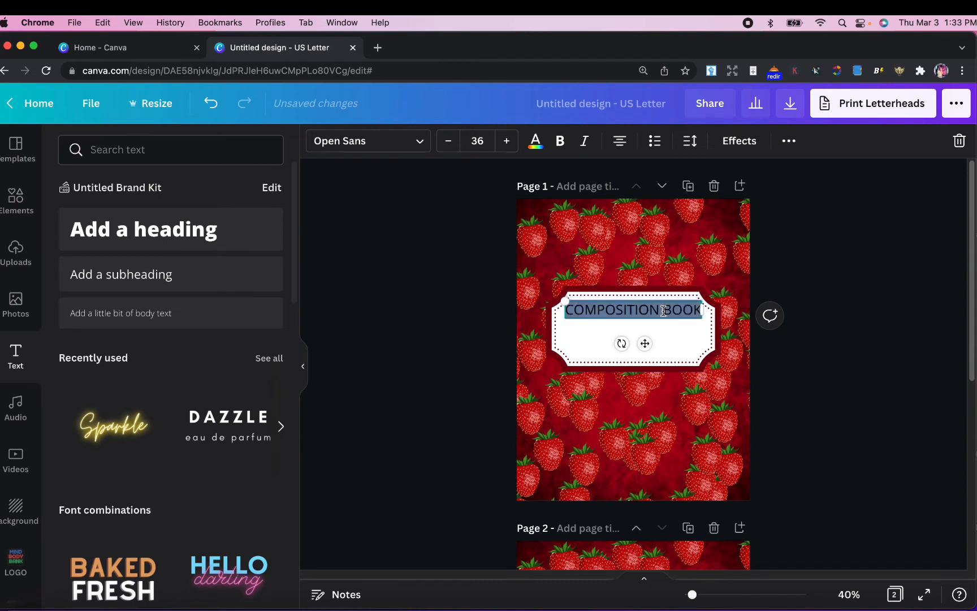
click(400, 145)
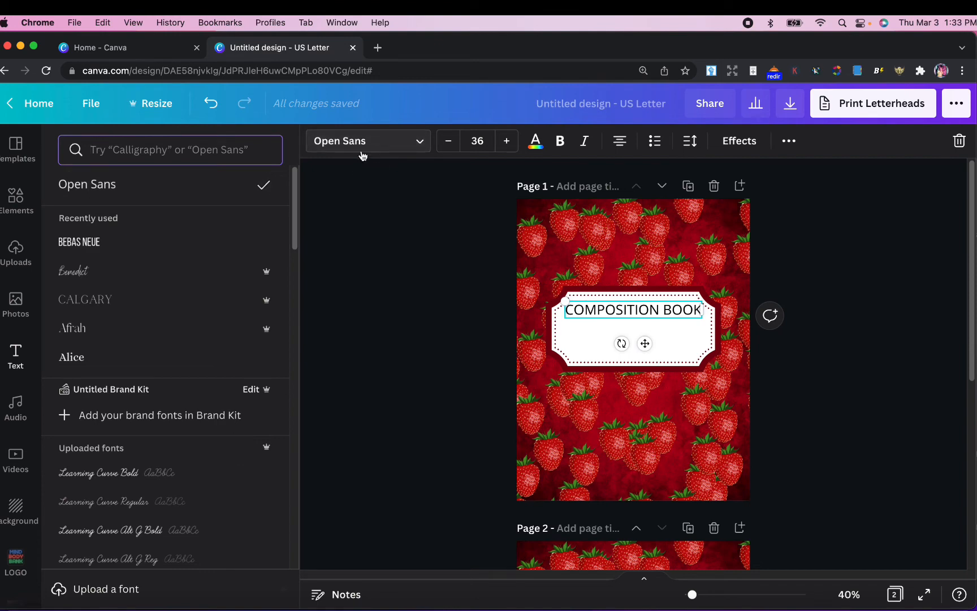
click(132, 240)
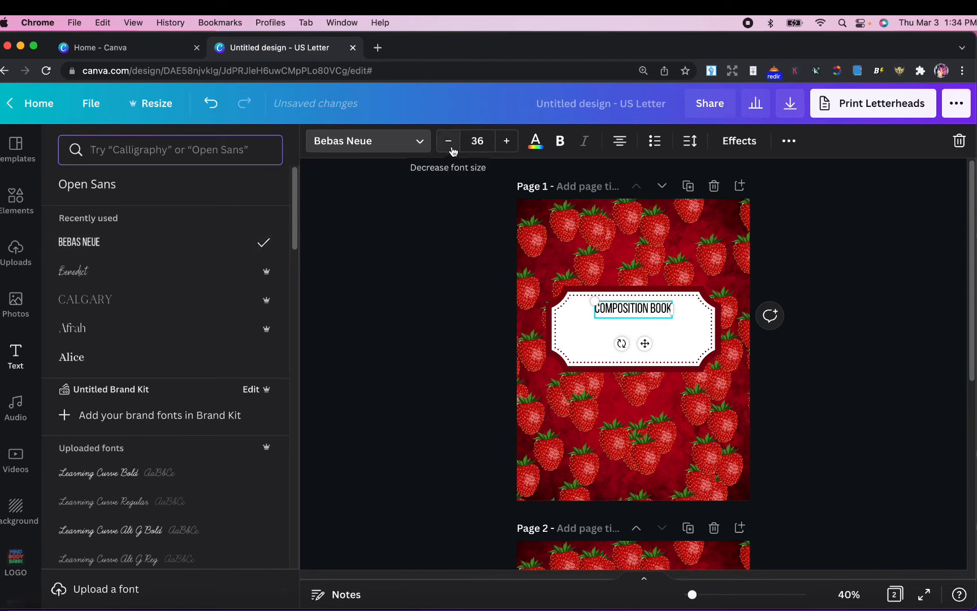
click(503, 145)
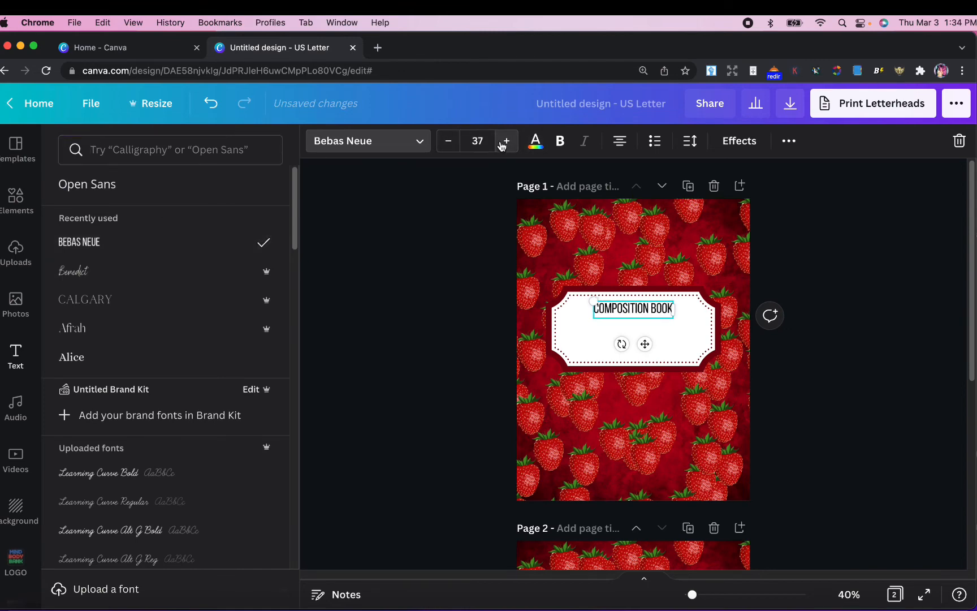
click(502, 144)
click(504, 144)
click(504, 144)
click(504, 144)
click(504, 144)
click(503, 144)
click(505, 142)
click(506, 141)
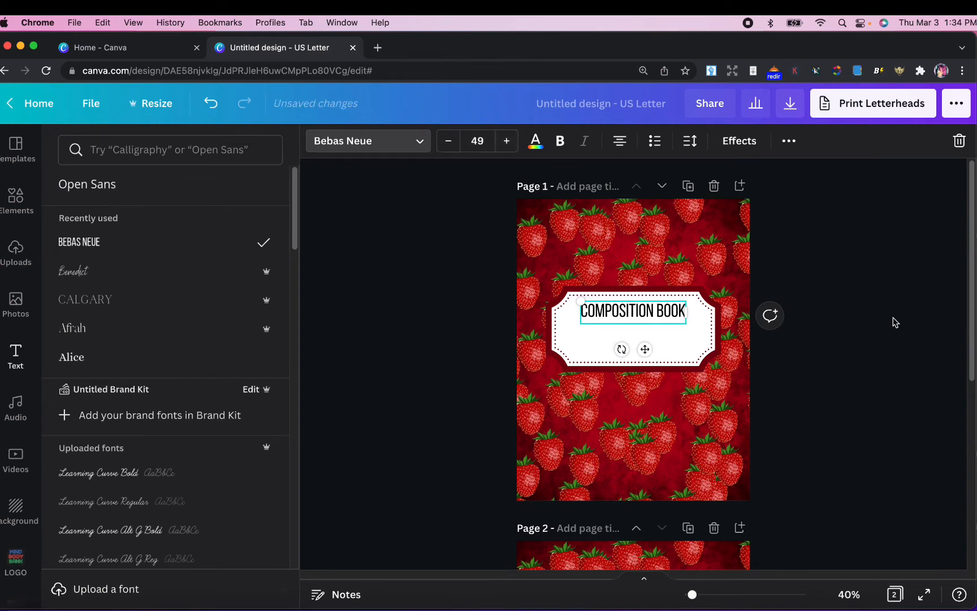
click(893, 331)
click(893, 331)
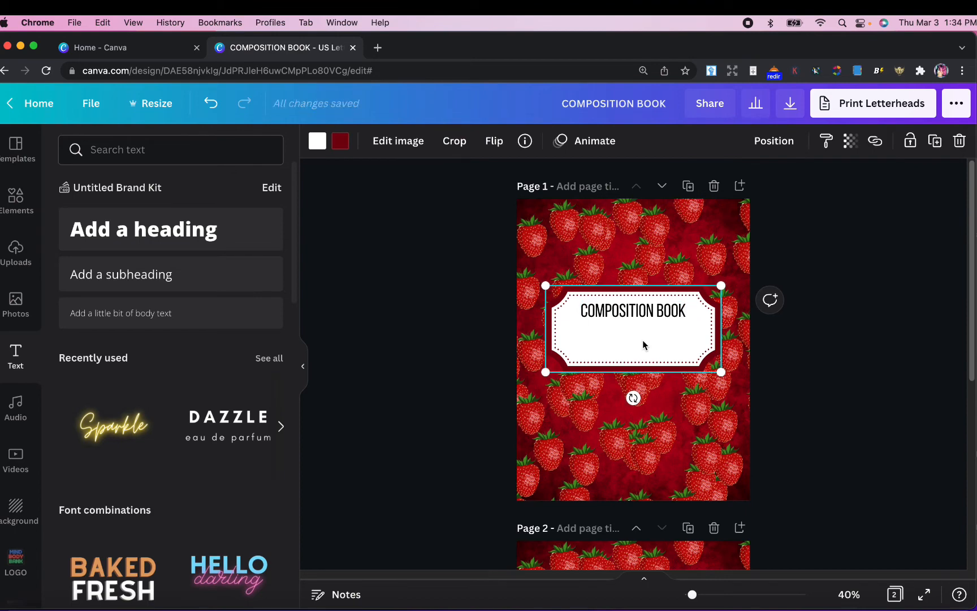
Draw two parallel horizontal black lines beneath the title, aligned with each other and nearly spanning the frame's inner width.
key(l)
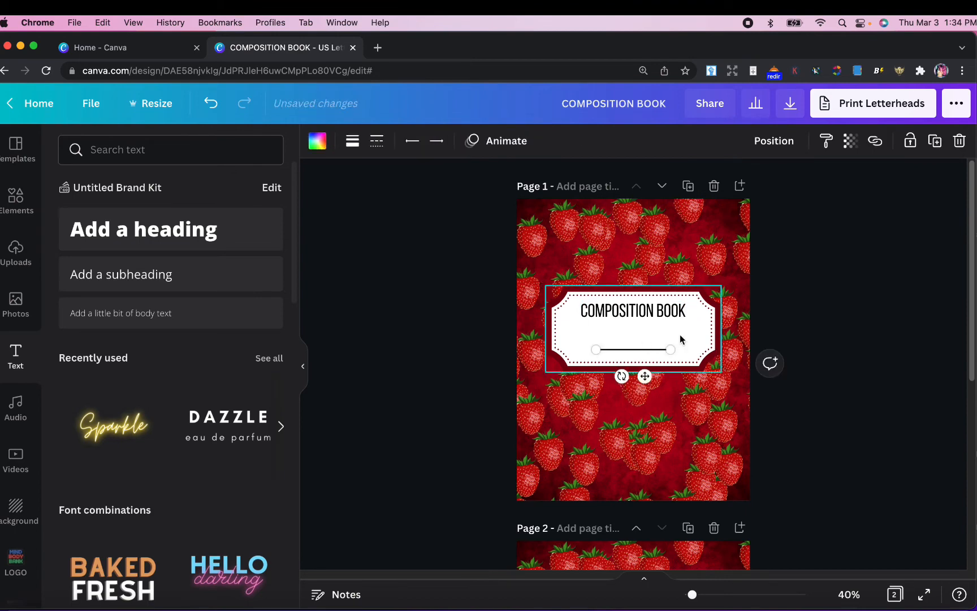
drag(672, 349, 697, 349)
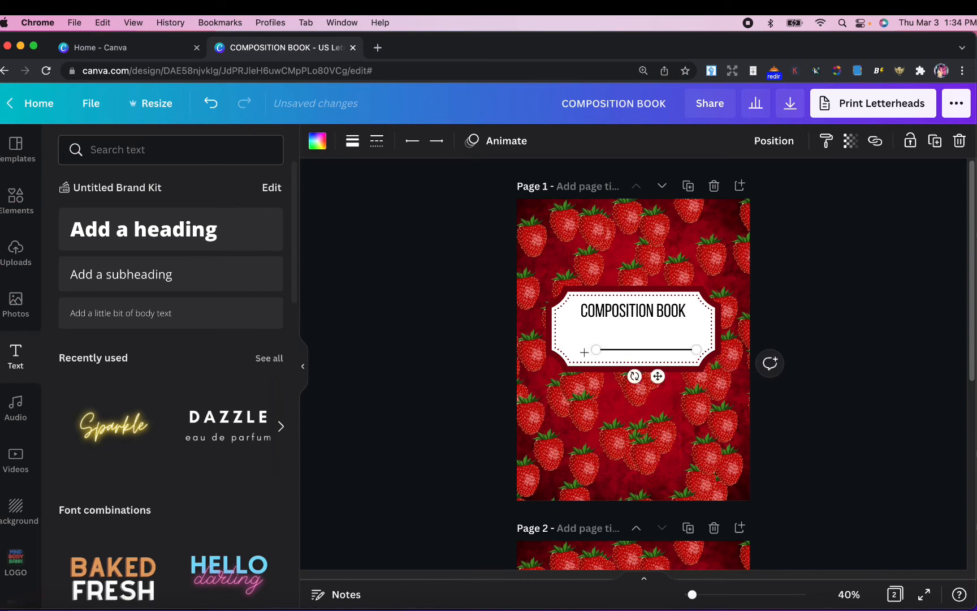
drag(597, 349, 557, 350)
mouse_move(640, 376)
mouse_down()
mouse_move(644, 356)
mouse_move(646, 372)
mouse_up()
click(866, 349)
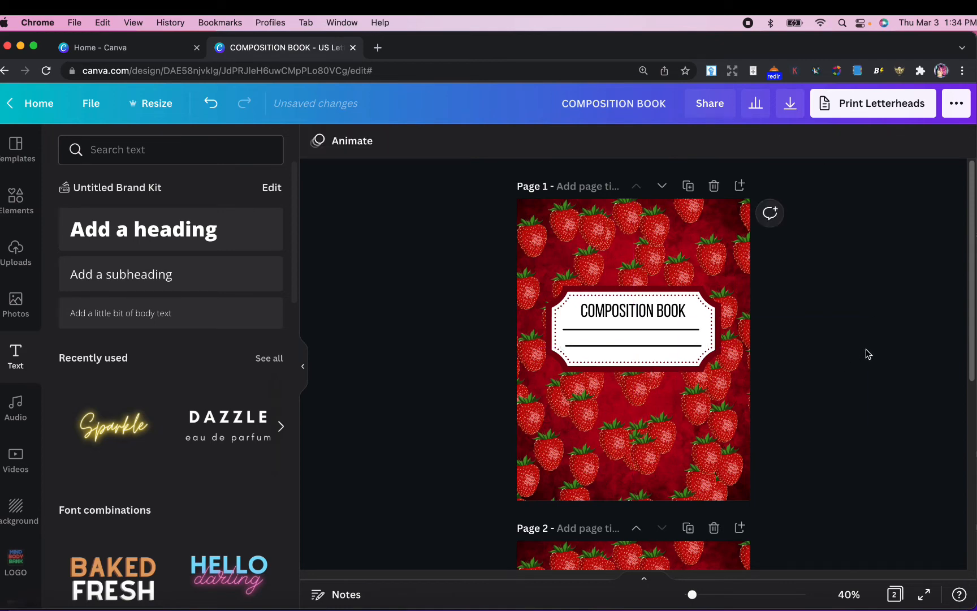
click(676, 345)
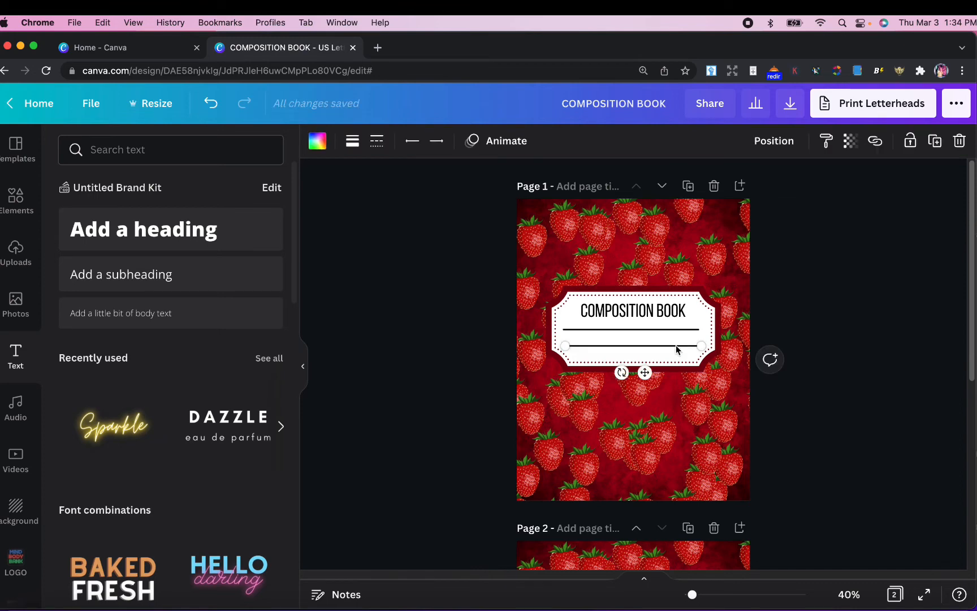
drag(676, 346, 673, 345)
click(895, 314)
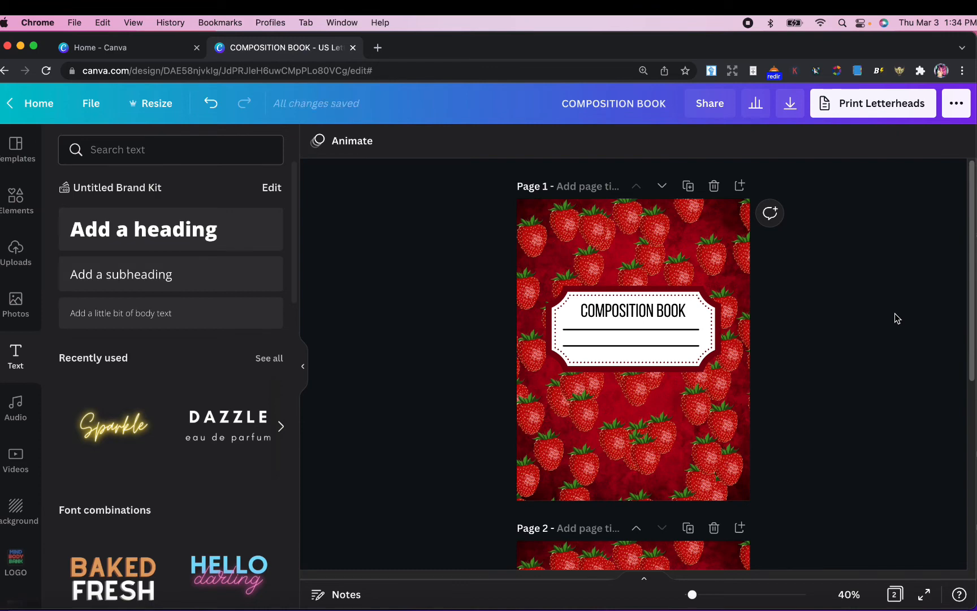
Insert a blank page after the cover and search the elements library for NOTEBOOK PAPER.
click(741, 186)
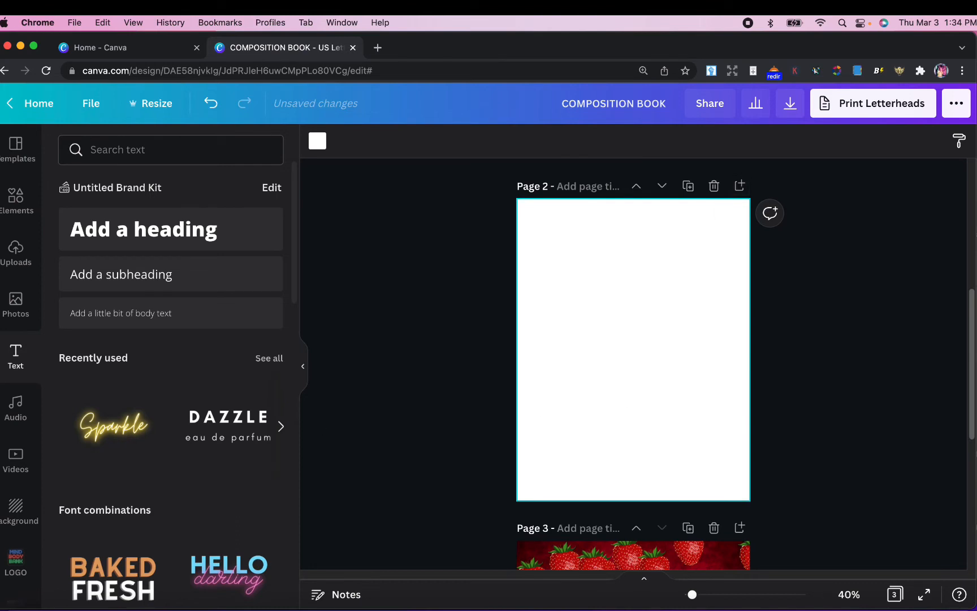
click(17, 204)
click(153, 148)
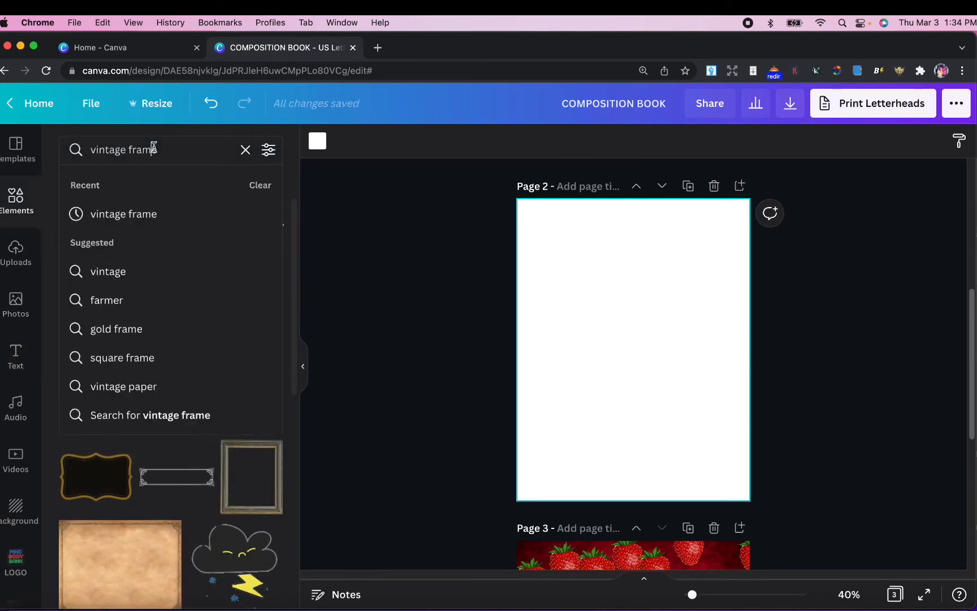
triple_click(154, 148)
text(NOTEB)
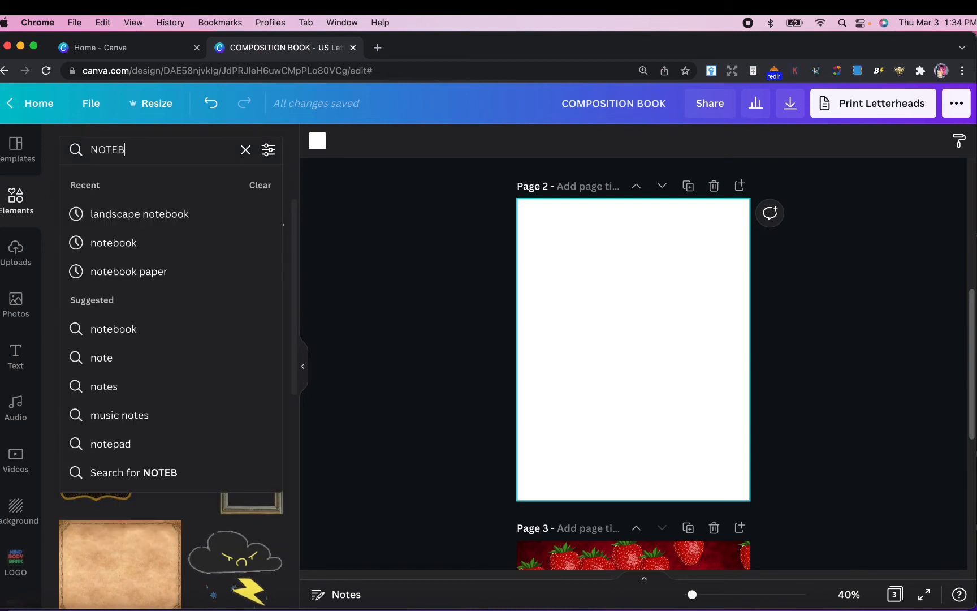
text(OOK PAPER)
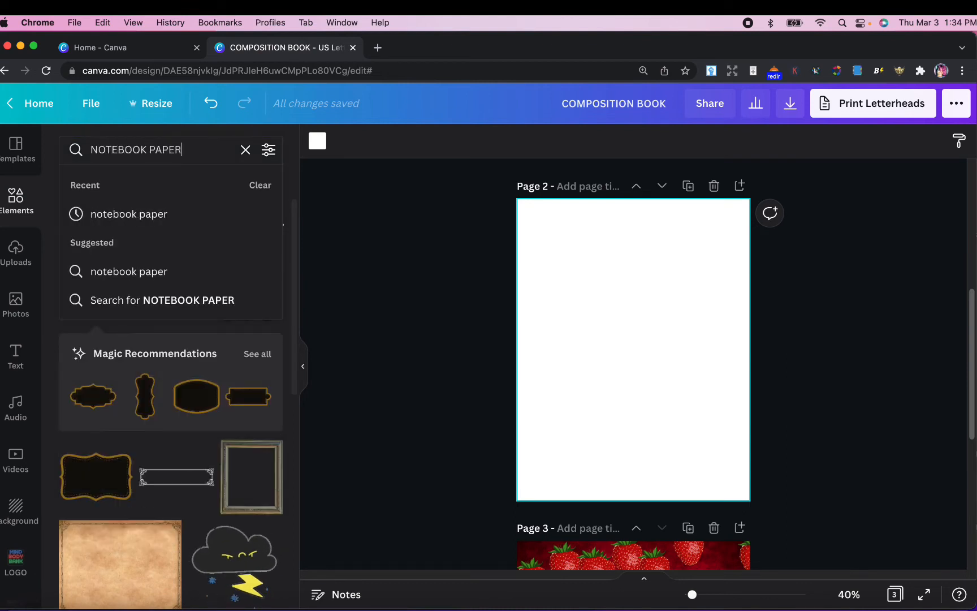
key(Return)
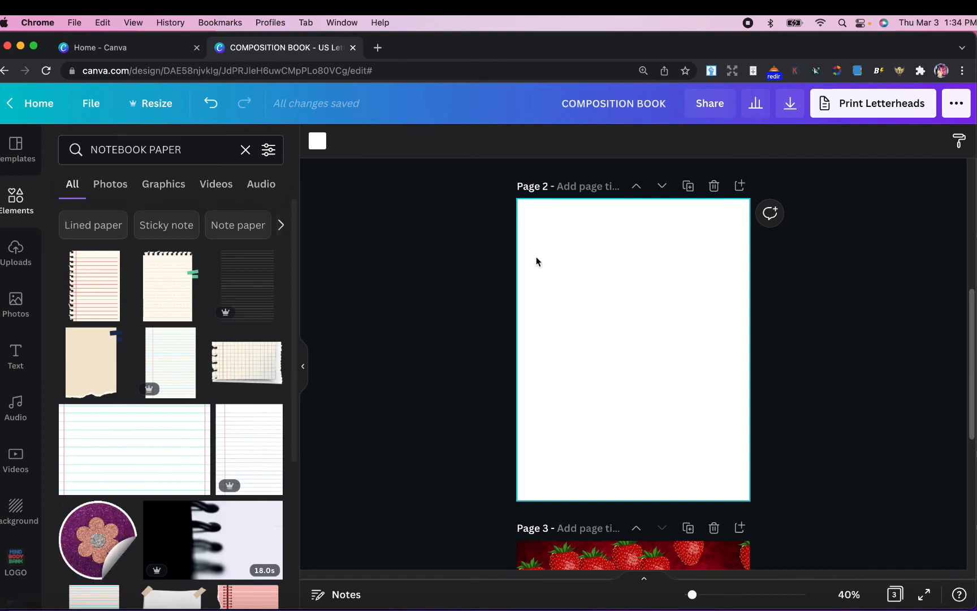
key(l)
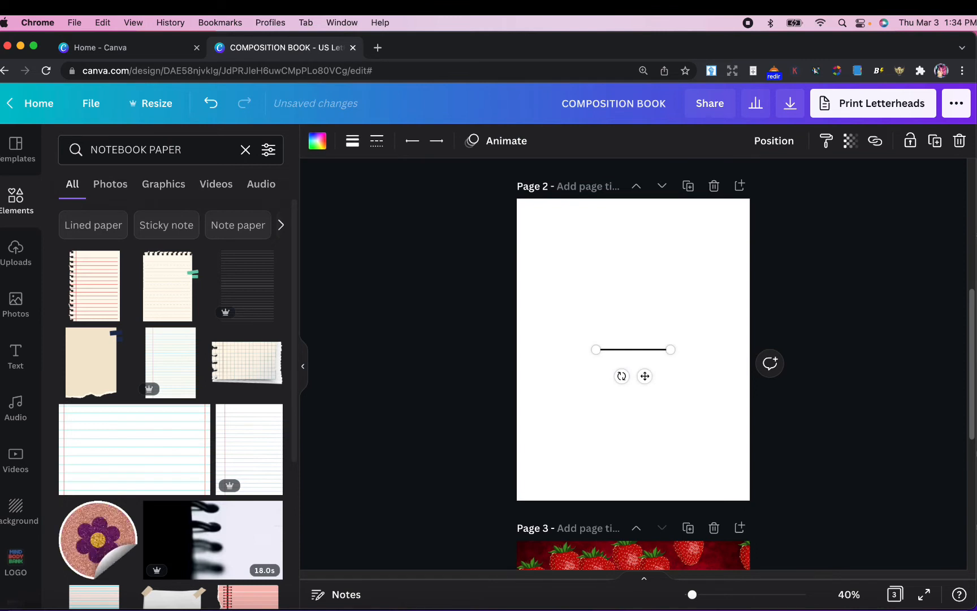
drag(654, 399, 641, 320)
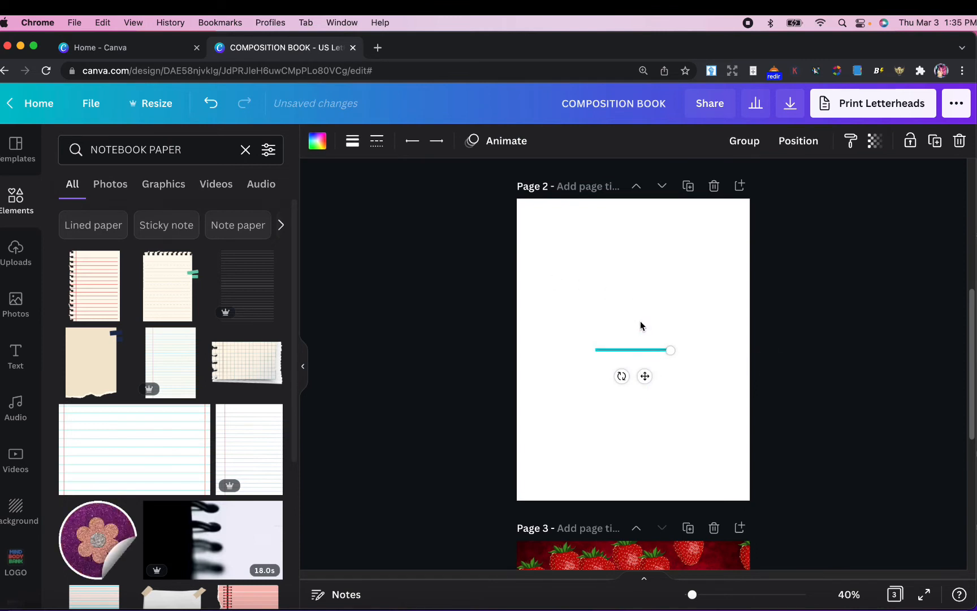
key(Delete)
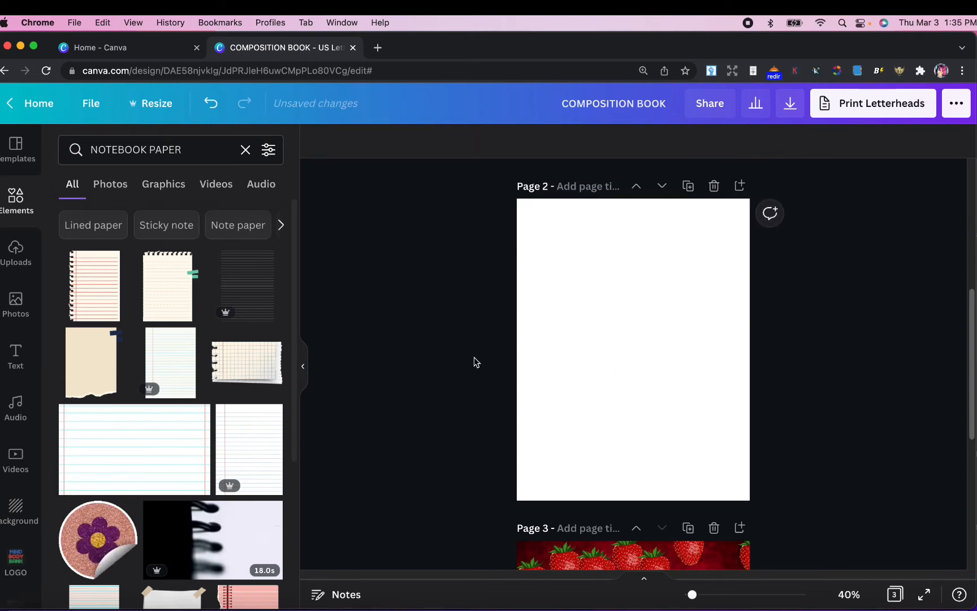
Add the transparent ruled-lines graphic to blank page 2 and enlarge it until it nearly fills the page.
click(264, 320)
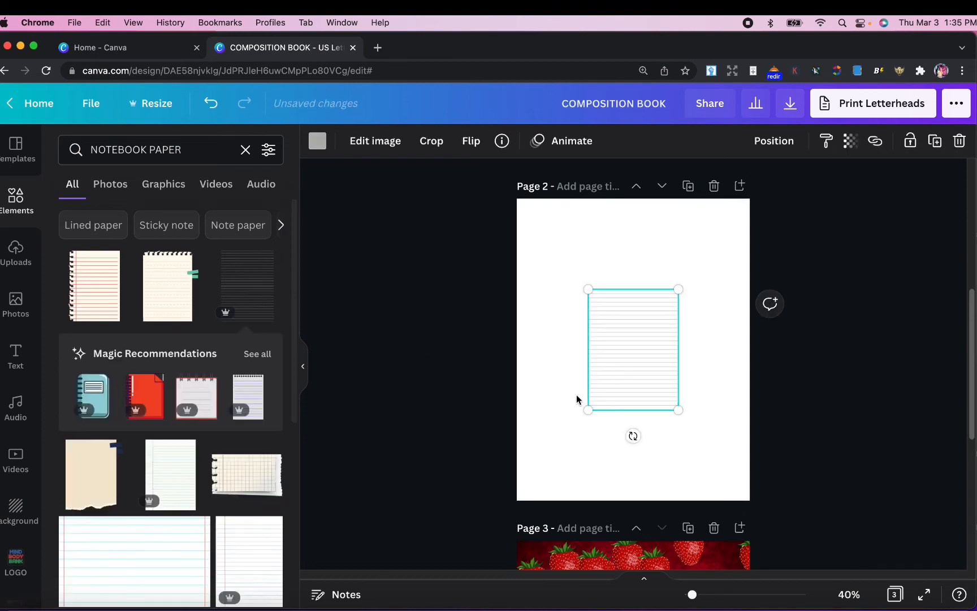
drag(591, 408, 536, 482)
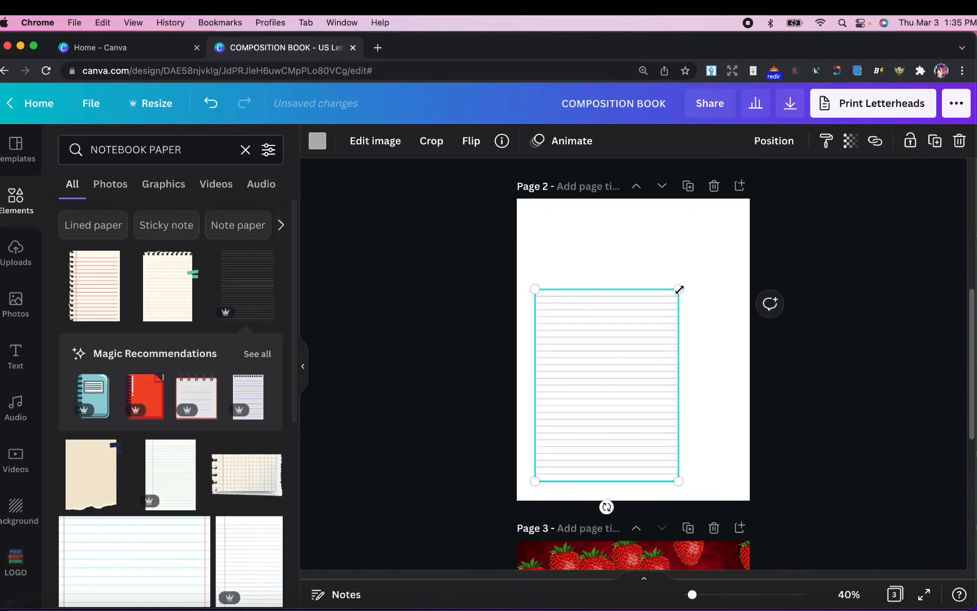
drag(678, 289, 730, 224)
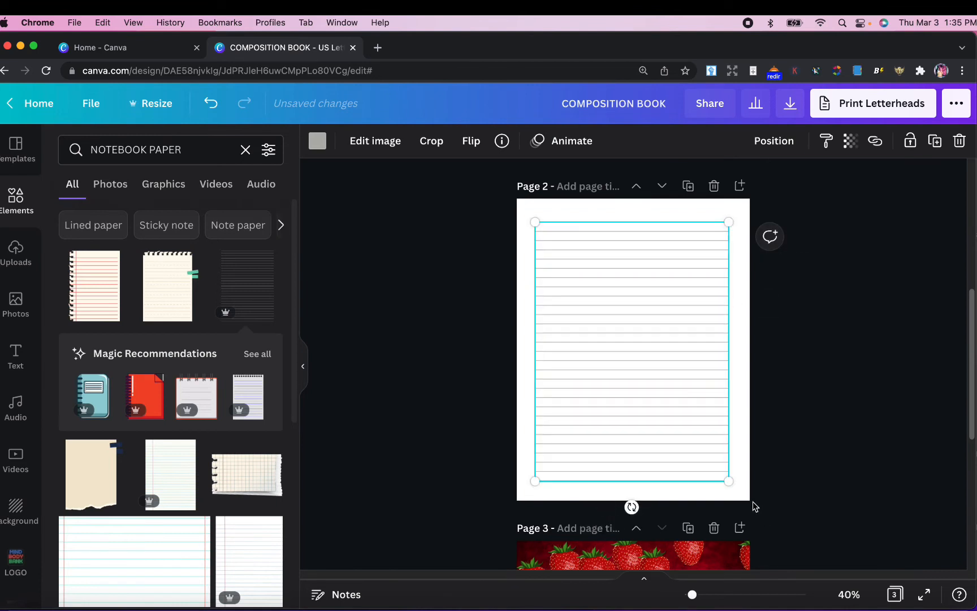
drag(727, 479, 743, 488)
drag(674, 429, 661, 426)
drag(727, 486, 770, 493)
mouse_move(726, 317)
mouse_down()
mouse_move(727, 288)
mouse_move(726, 306)
mouse_up()
click(797, 321)
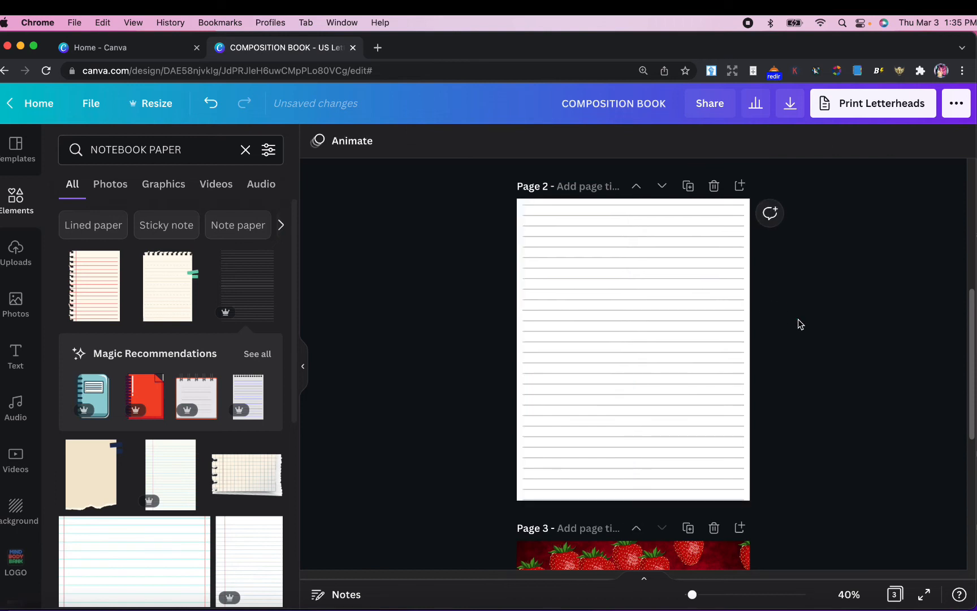
Stretch the ruled-lines graphic to the full page width and shift it down, leaving a blank header strip on page 2.
click(738, 315)
drag(739, 315, 733, 298)
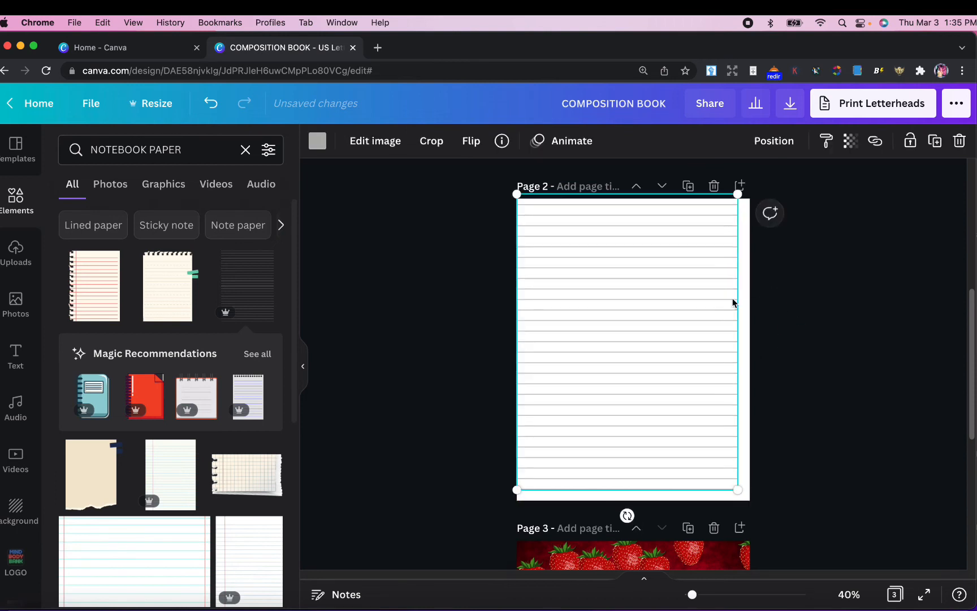
drag(738, 490, 761, 506)
click(886, 410)
drag(703, 390, 703, 415)
click(773, 392)
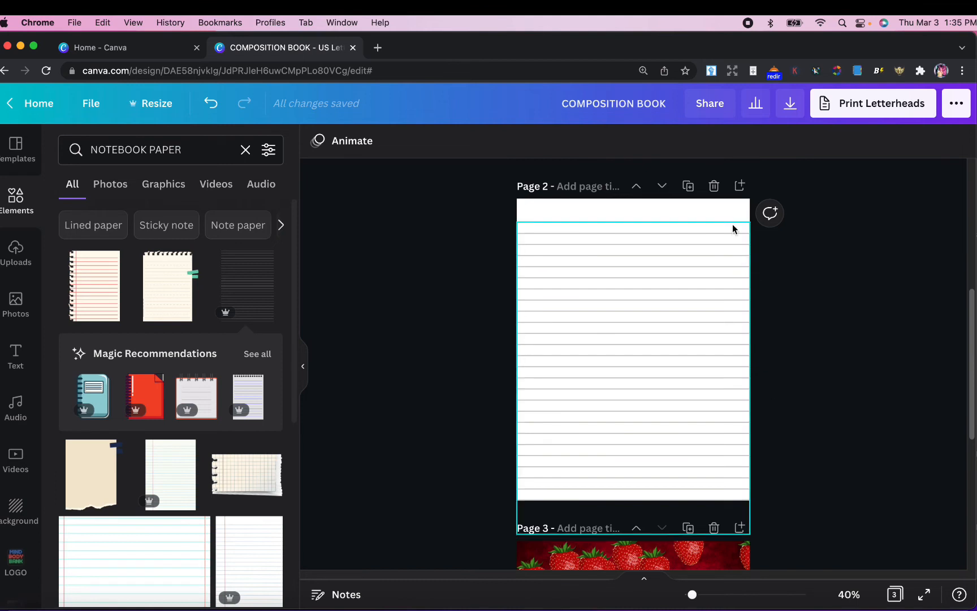
Duplicate the lined page four times so that pages 2 to 6 are all lined.
click(689, 186)
click(689, 186)
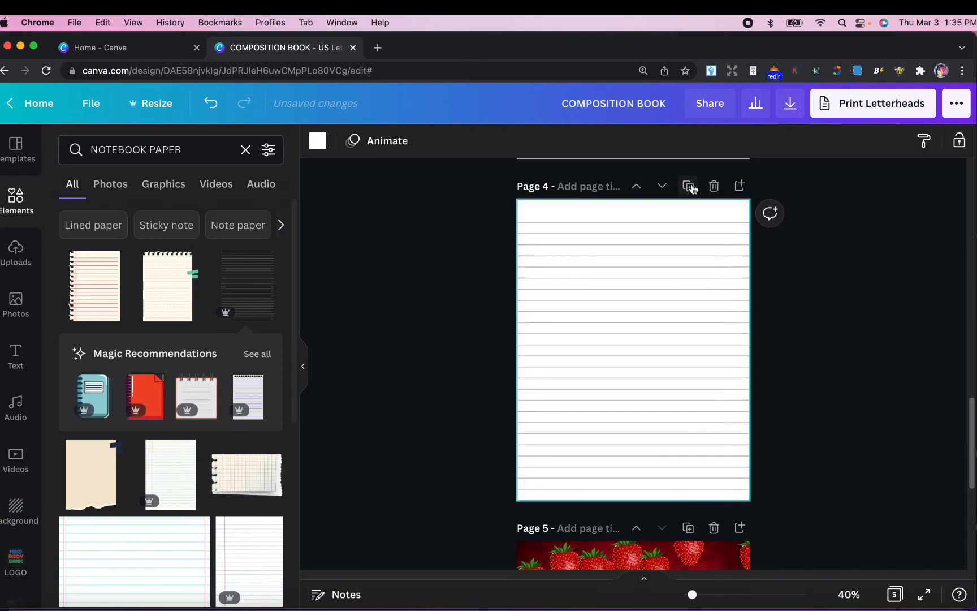
click(689, 186)
click(690, 187)
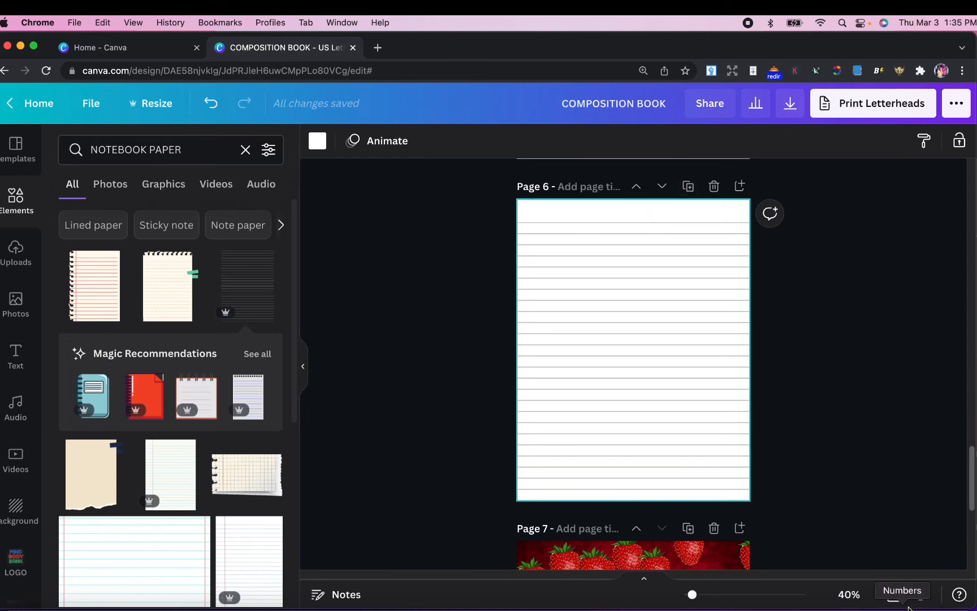
Show all pages of the composition book in the grid overview.
click(896, 594)
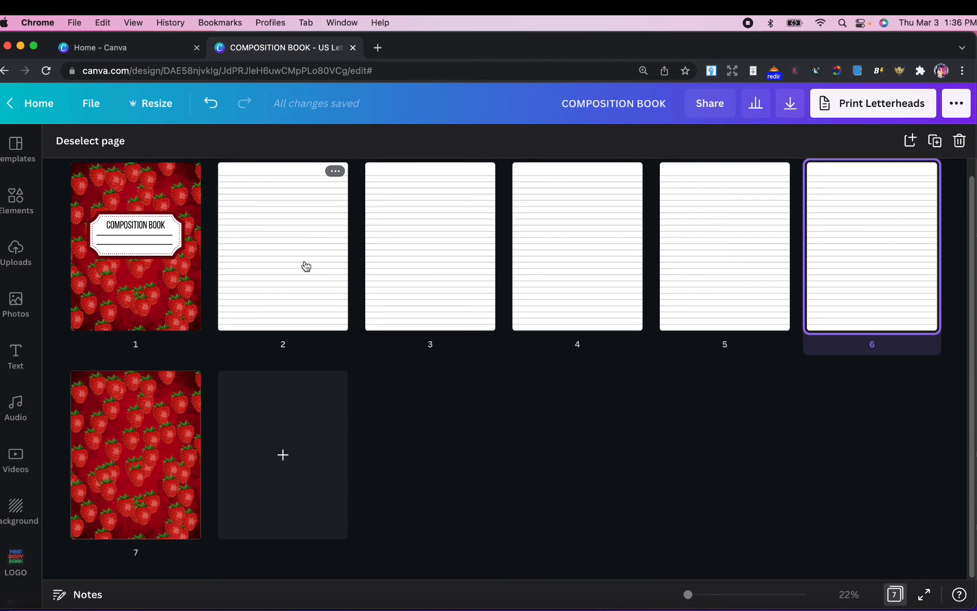
click(321, 253)
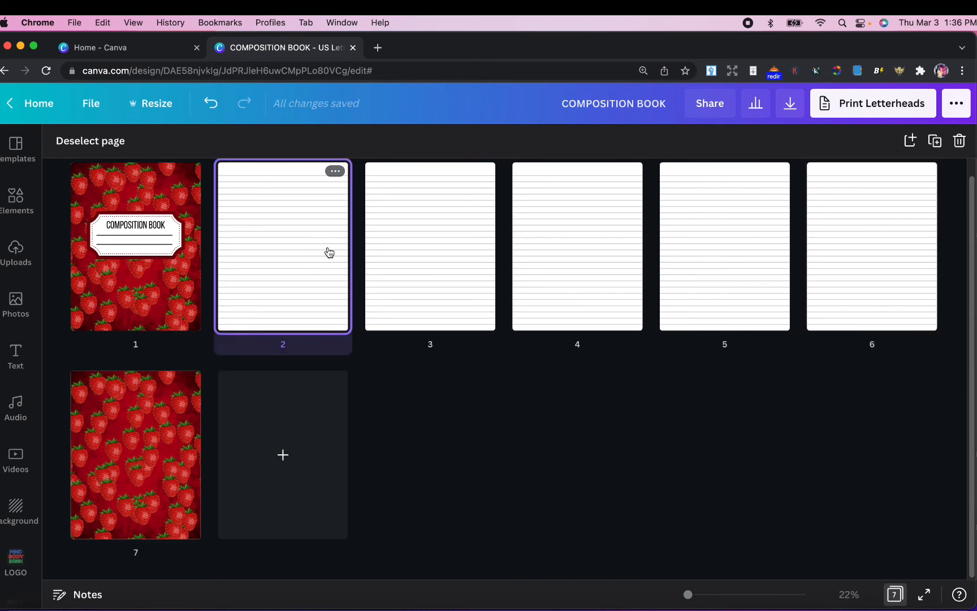
shift+click(415, 260)
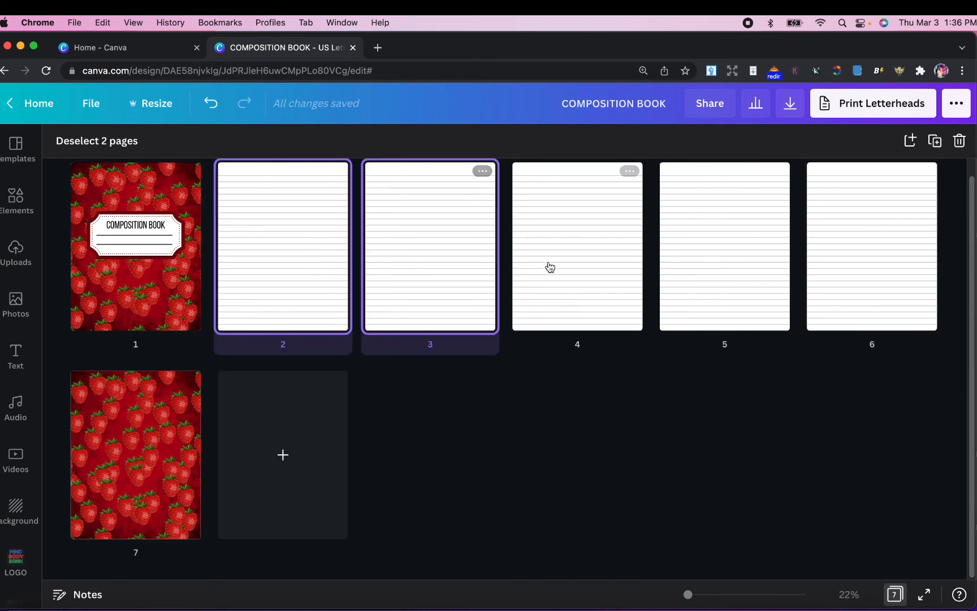
shift+click(550, 269)
shift+click(736, 267)
shift+click(847, 269)
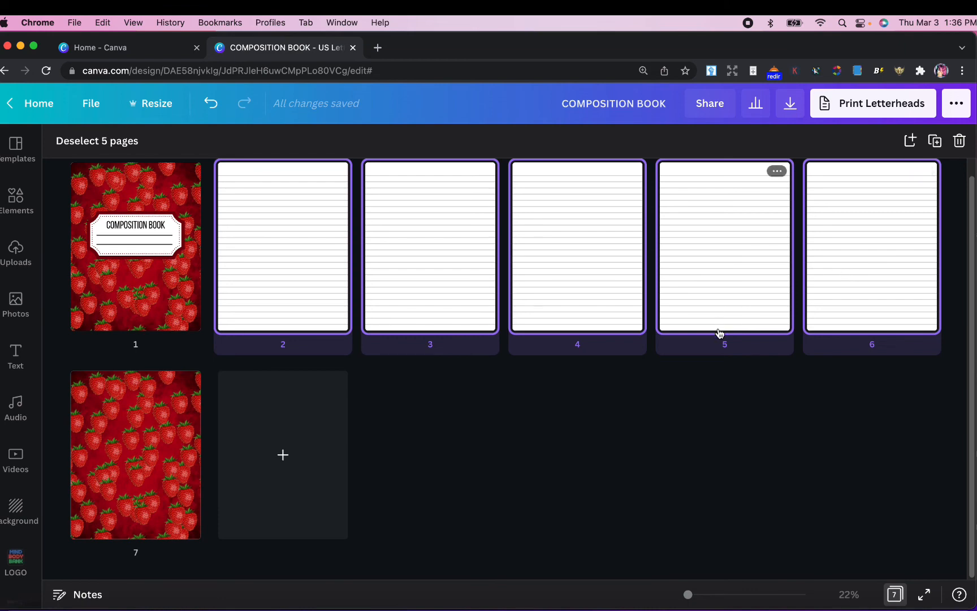
click(333, 279)
click(452, 273)
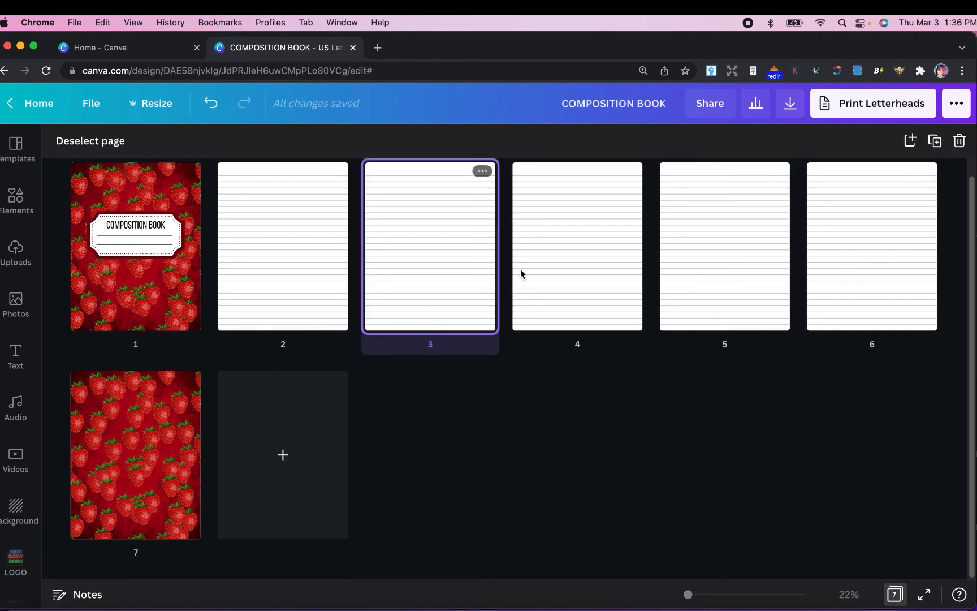
Select lined pages 2 to 6 together and duplicate them as a block.
click(248, 262)
shift+click(420, 264)
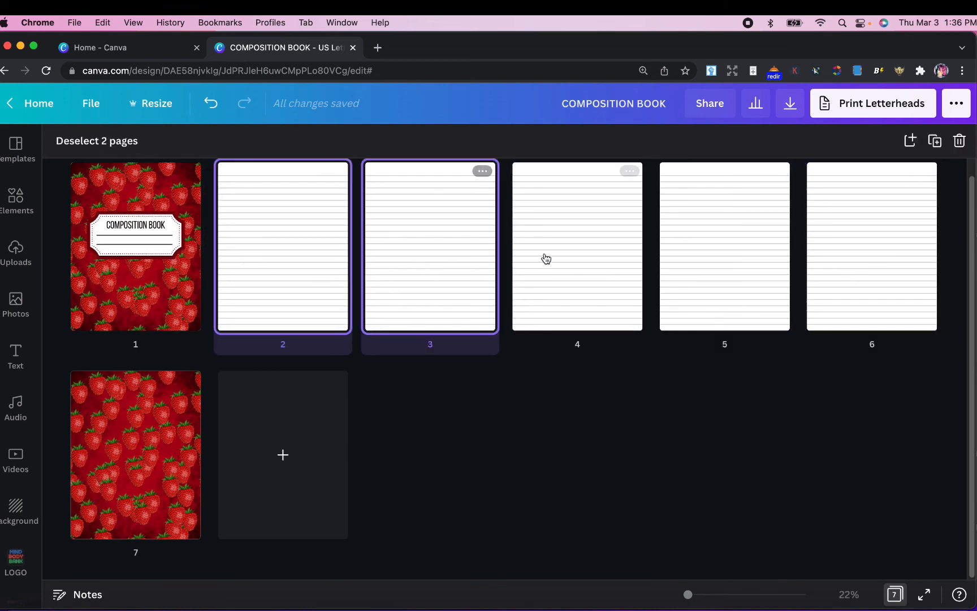
shift+click(560, 259)
shift+click(702, 258)
shift+click(848, 259)
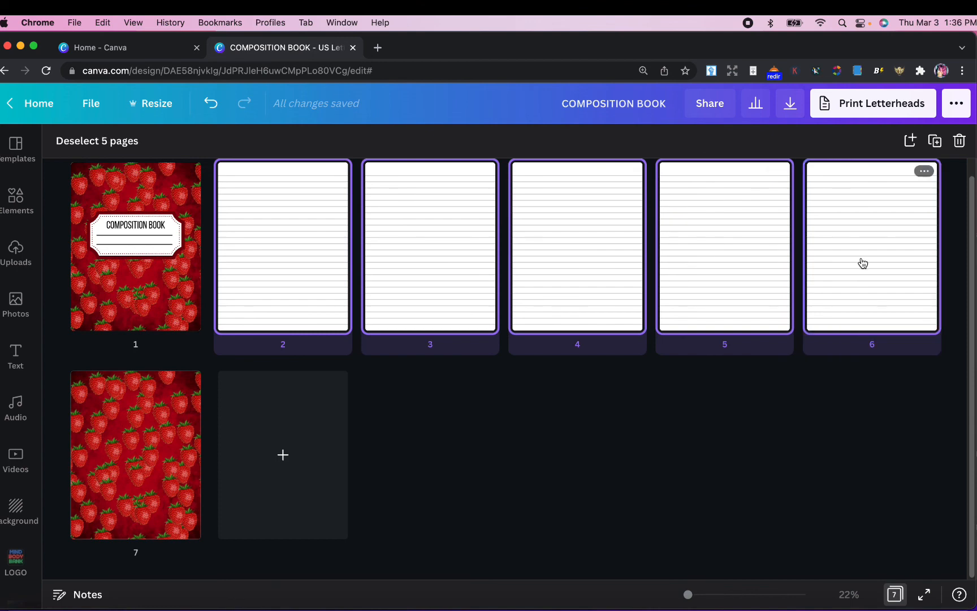
click(936, 146)
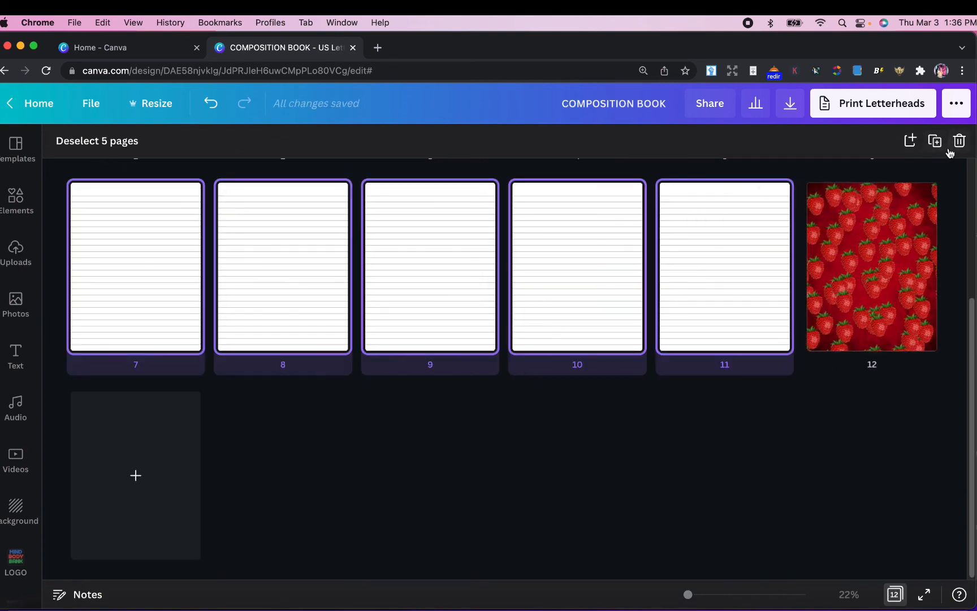
Duplicate the selected block of five lined pages thirteen more times, extending the book to 77 pages.
click(939, 144)
click(939, 143)
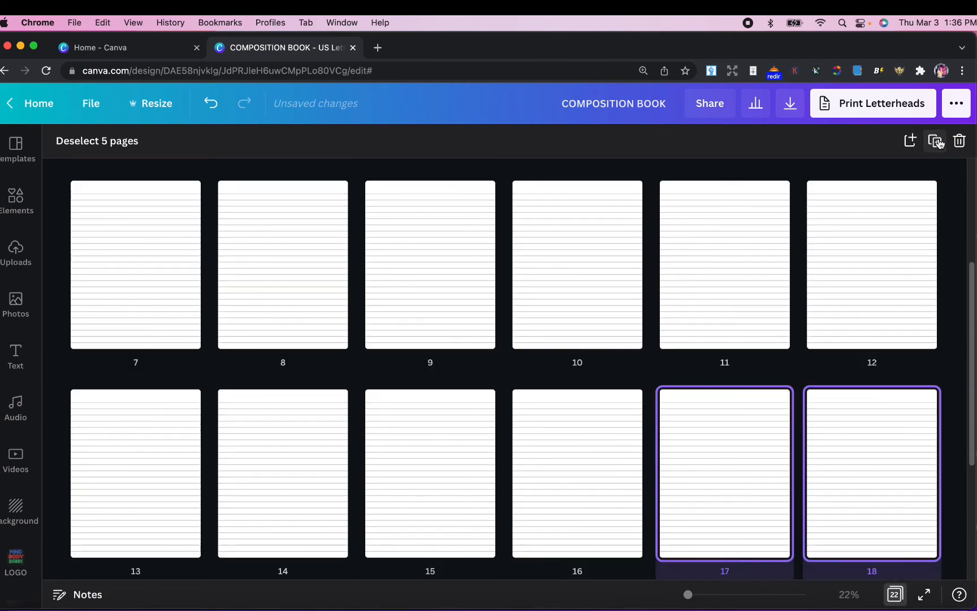
click(939, 144)
click(939, 143)
click(939, 144)
click(939, 143)
click(939, 144)
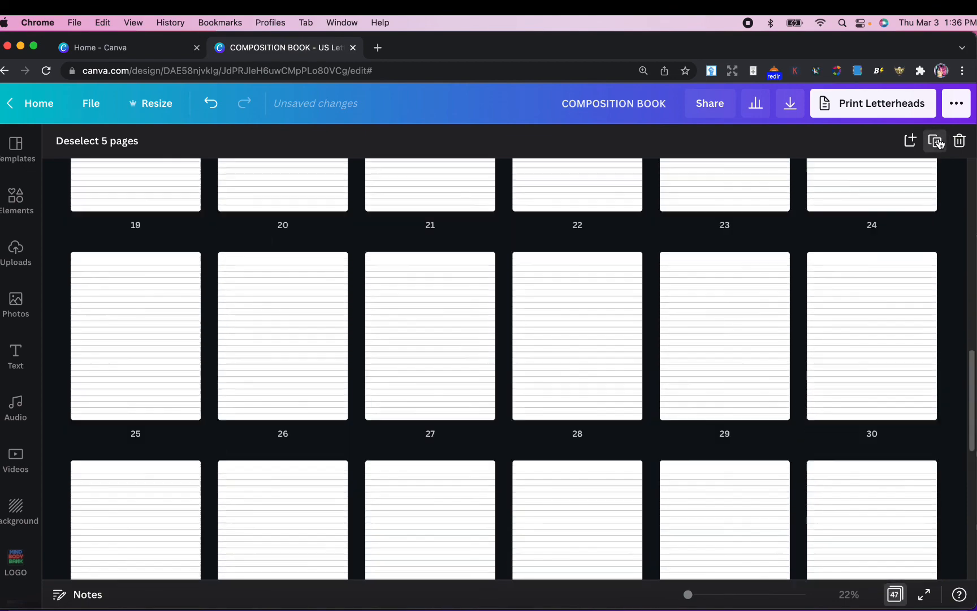
click(939, 143)
click(939, 144)
click(939, 144)
click(939, 143)
click(939, 144)
click(939, 144)
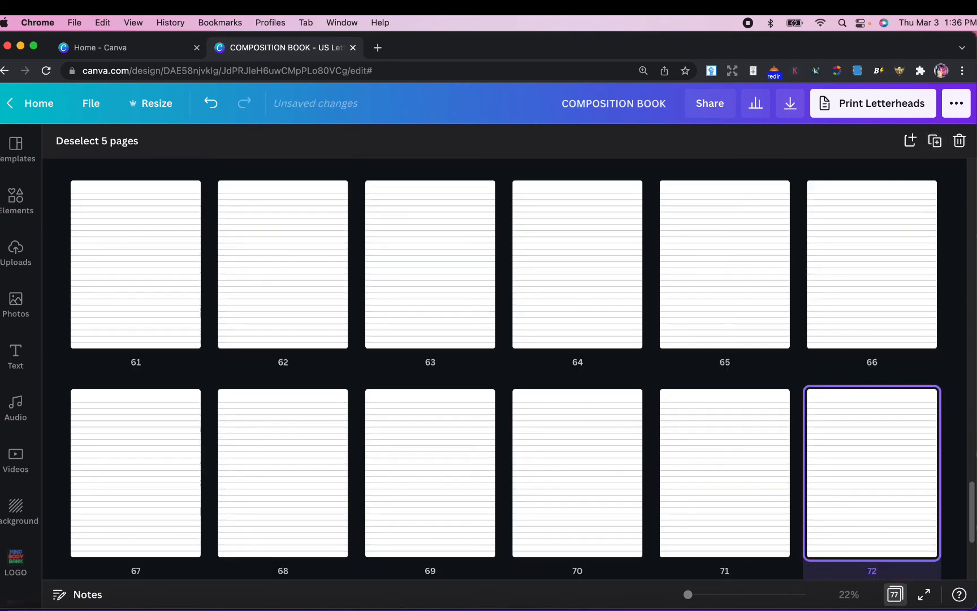
Leave the page grid for the normal editing view and return to the cover on page 1.
drag(972, 510, 972, 181)
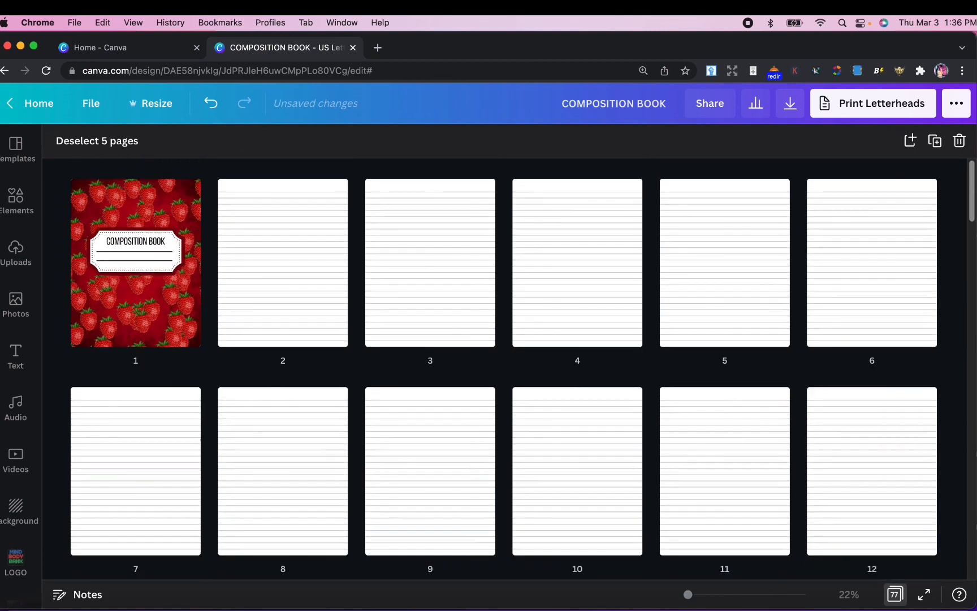
click(895, 594)
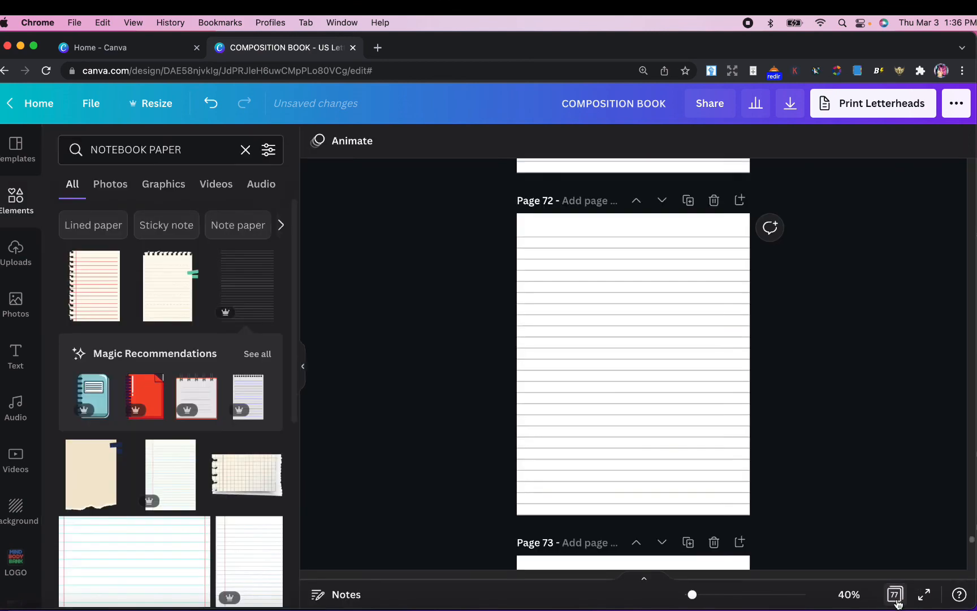
drag(972, 540, 973, 158)
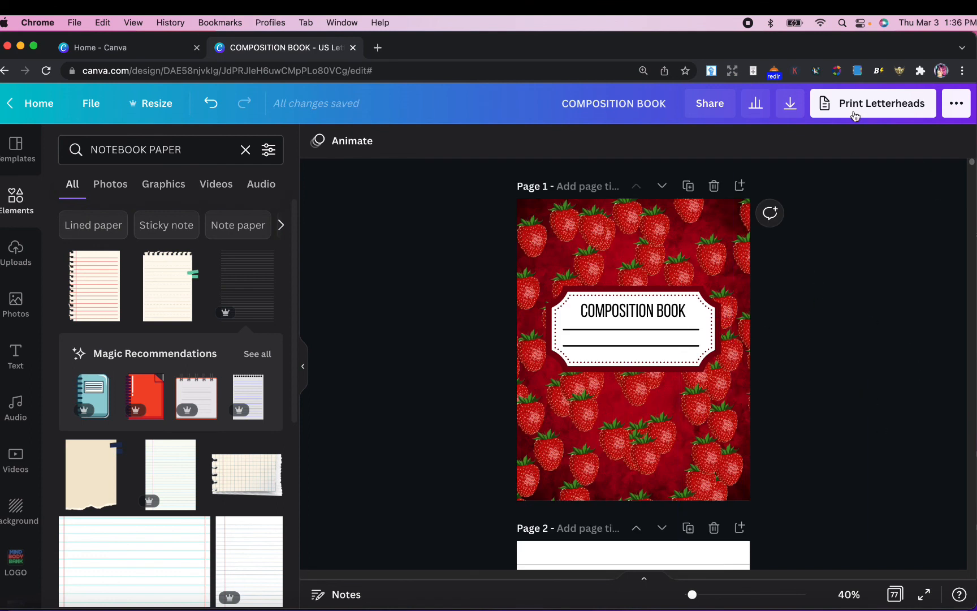
Open the download settings for all pages and show the available file types.
click(791, 104)
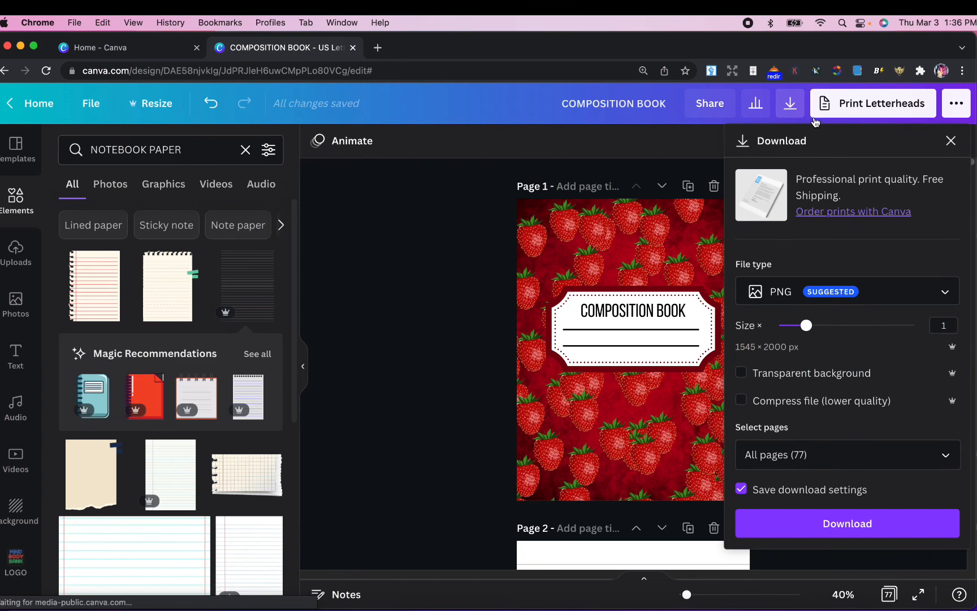
click(940, 291)
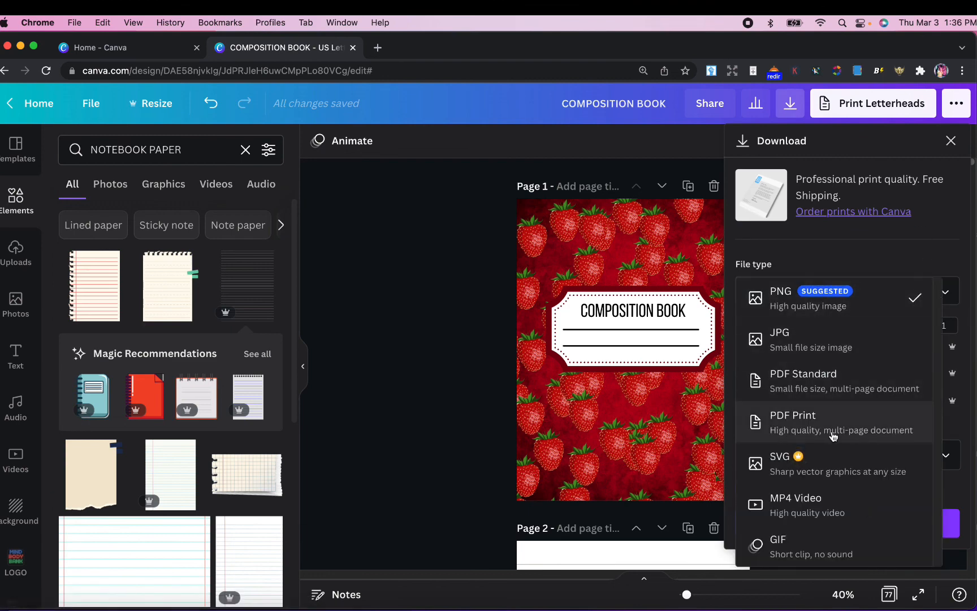